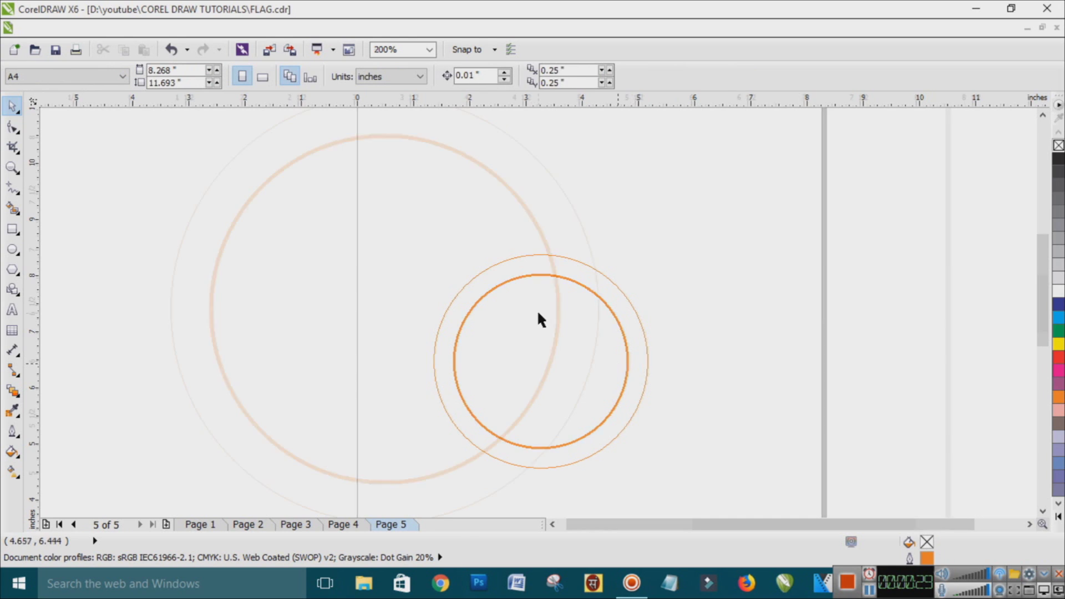
Step: Set the inner circle's outline width to 3 pt
left_click(553, 290)
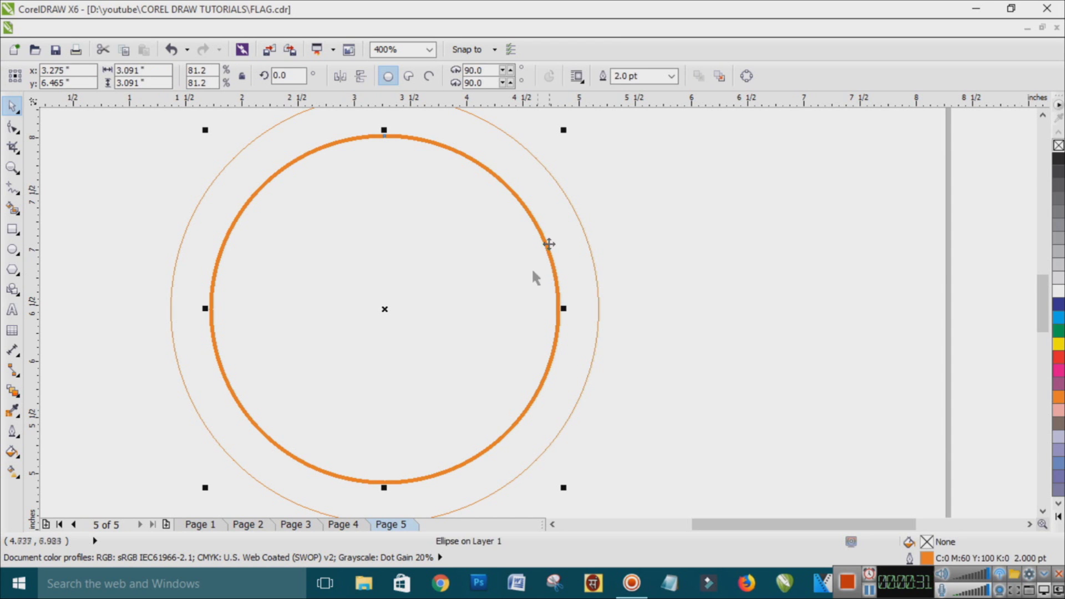
key("F12")
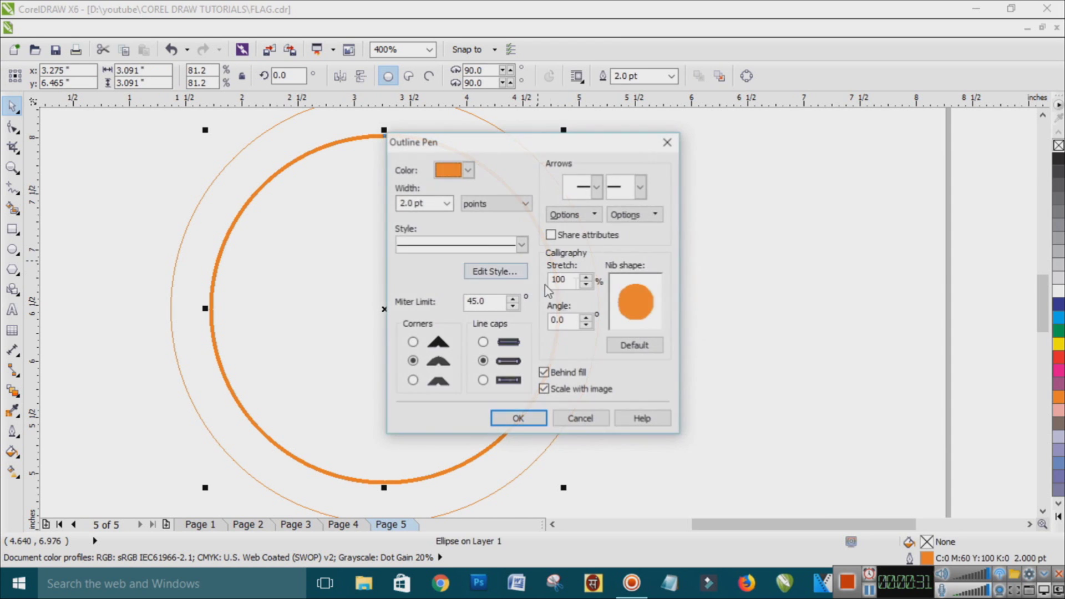
left_click(447, 203)
left_click(421, 285)
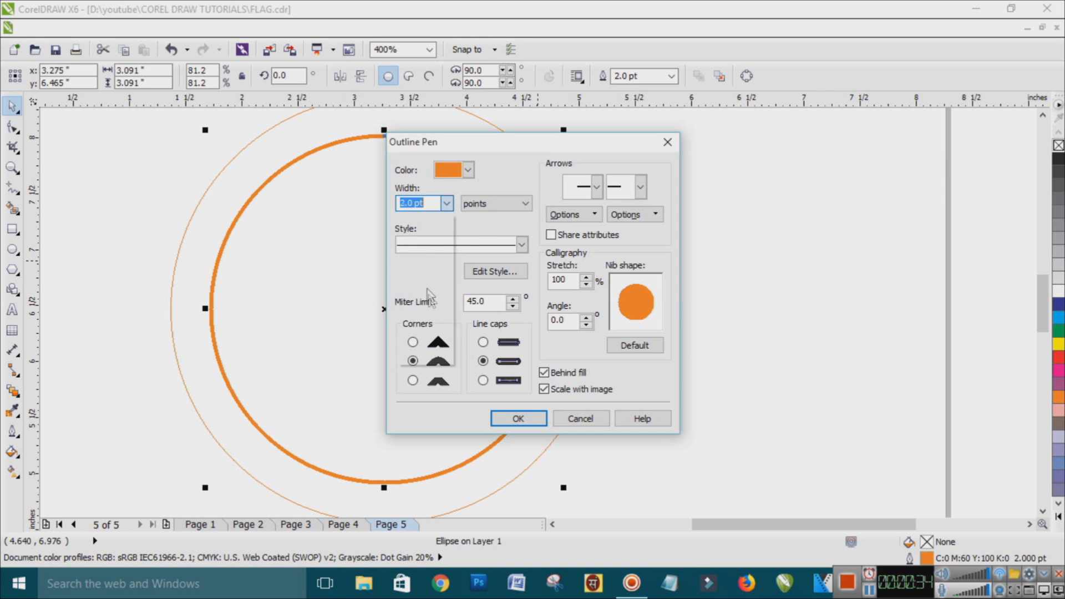
left_click(509, 415)
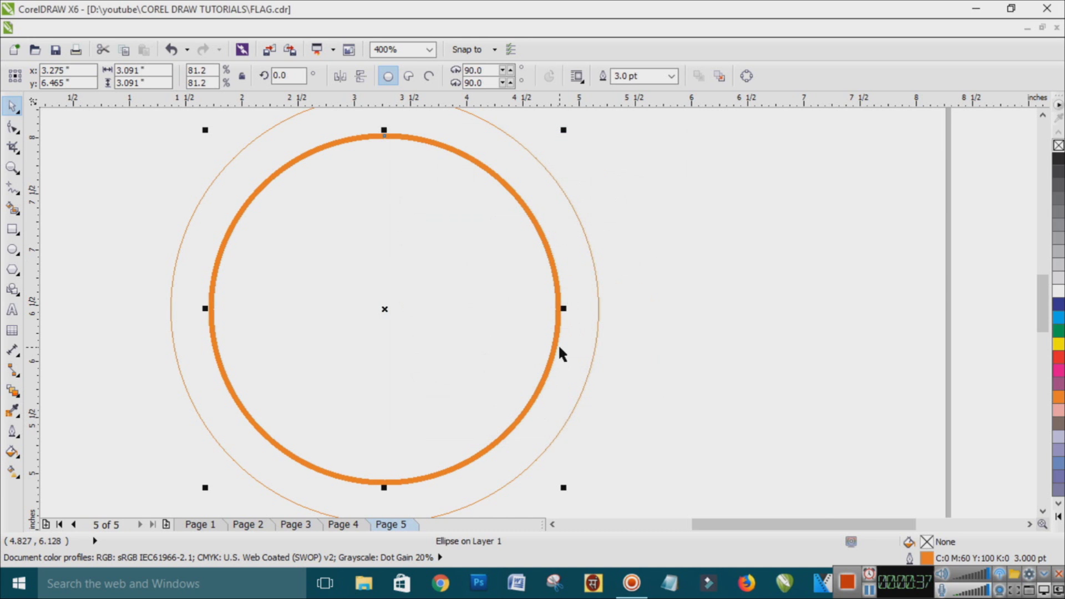
Step: Thicken the inner circle's outline to a width of 4 pt
key("F12")
left_click(447, 203)
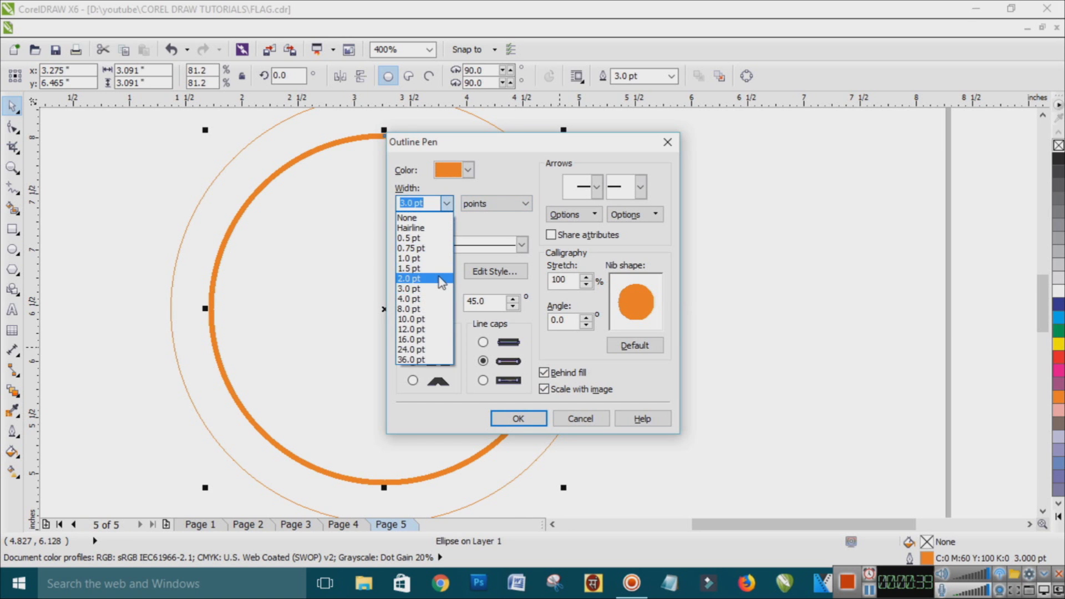
left_click(438, 299)
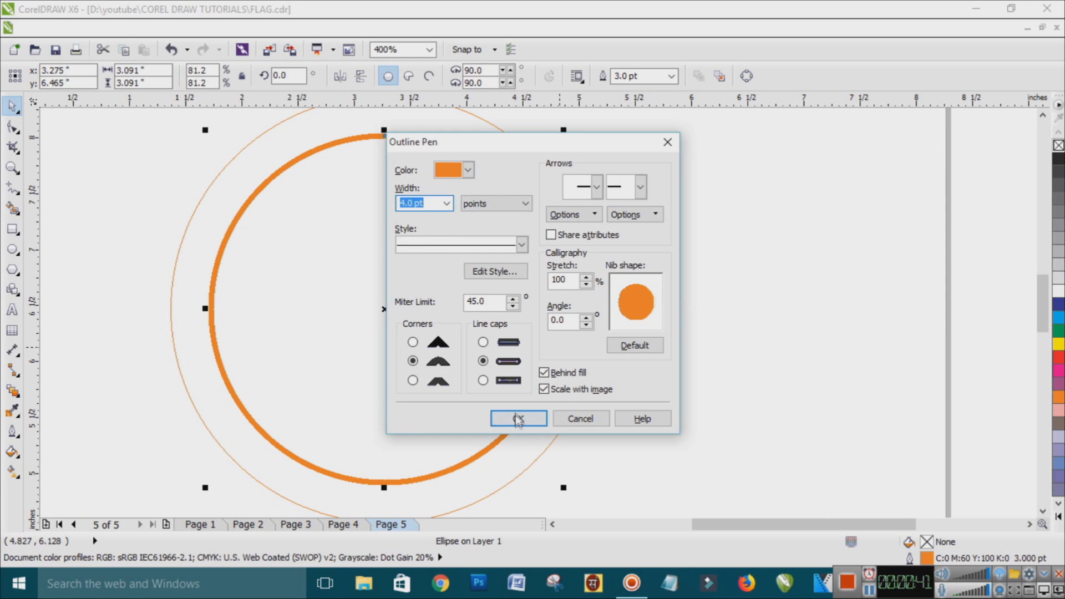
left_click(517, 419)
Step: Set the outer circle's outline width to 2 pt
left_click(597, 309)
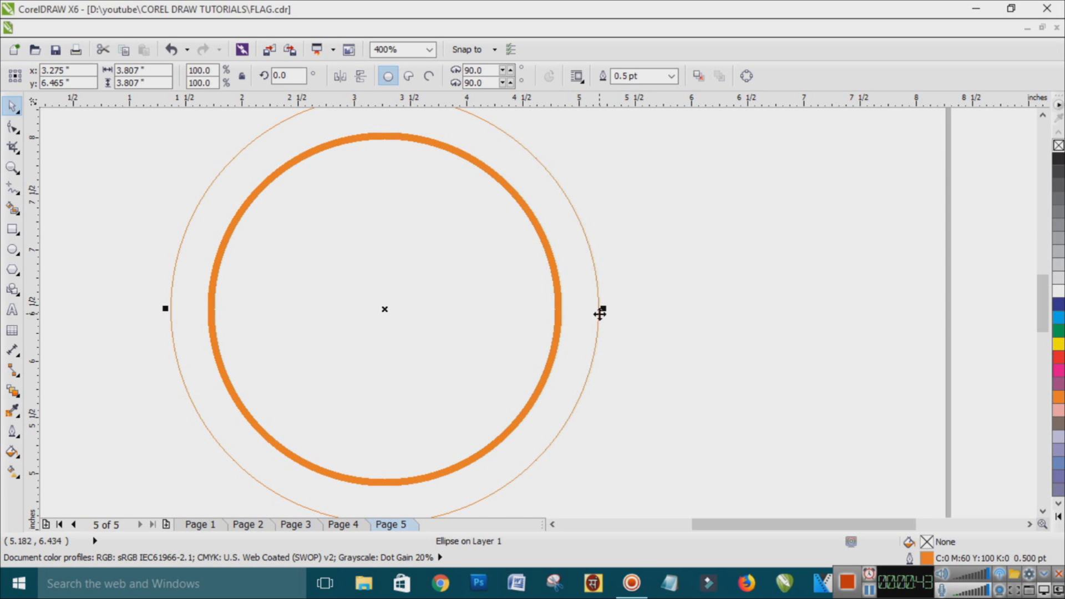
key("F12")
left_click(447, 203)
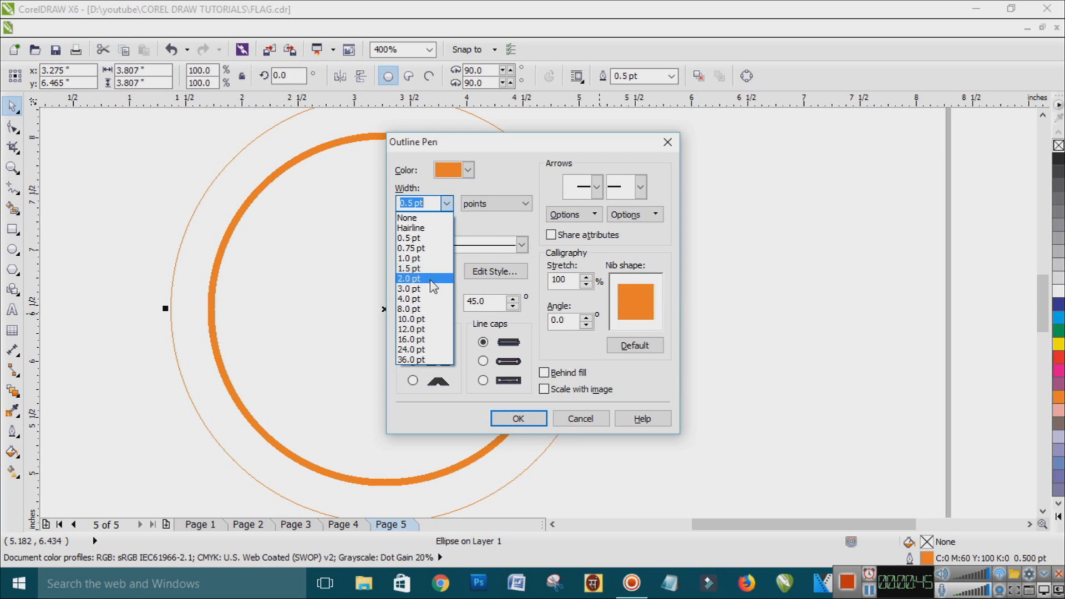
left_click(425, 279)
left_click(506, 417)
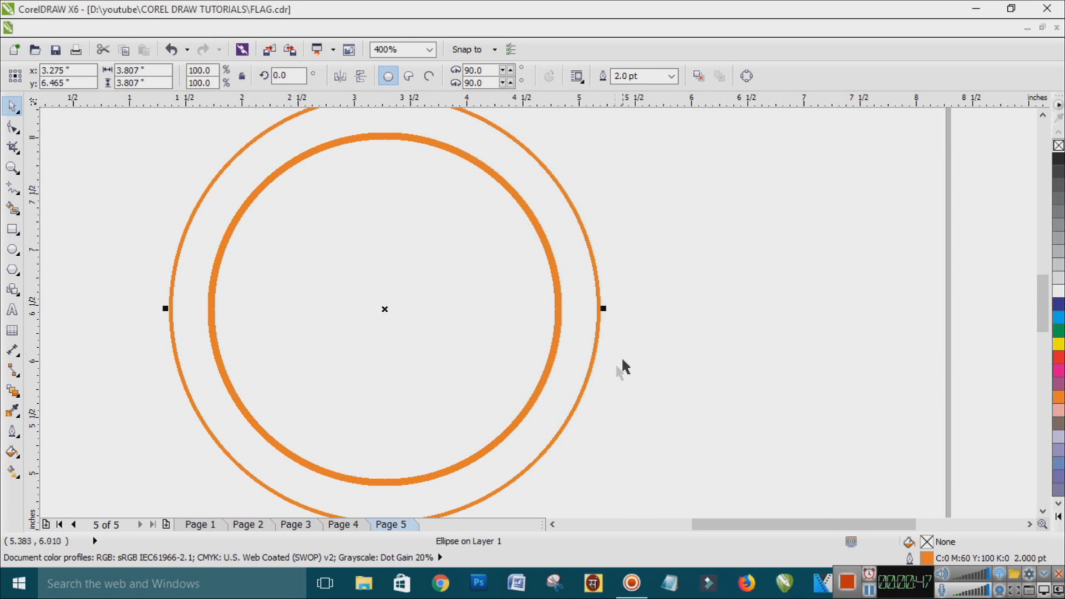
Step: Set the outer circle's outline to 1.5 pt with round line caps, placed behind the fill and scaling with the image
key("F12")
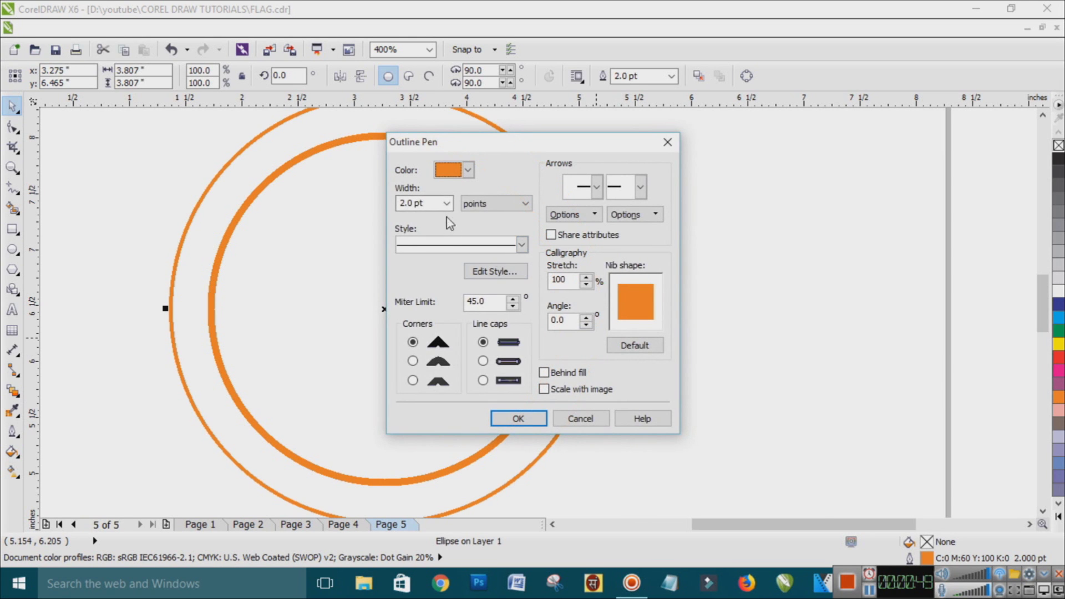
left_click(446, 204)
left_click(424, 279)
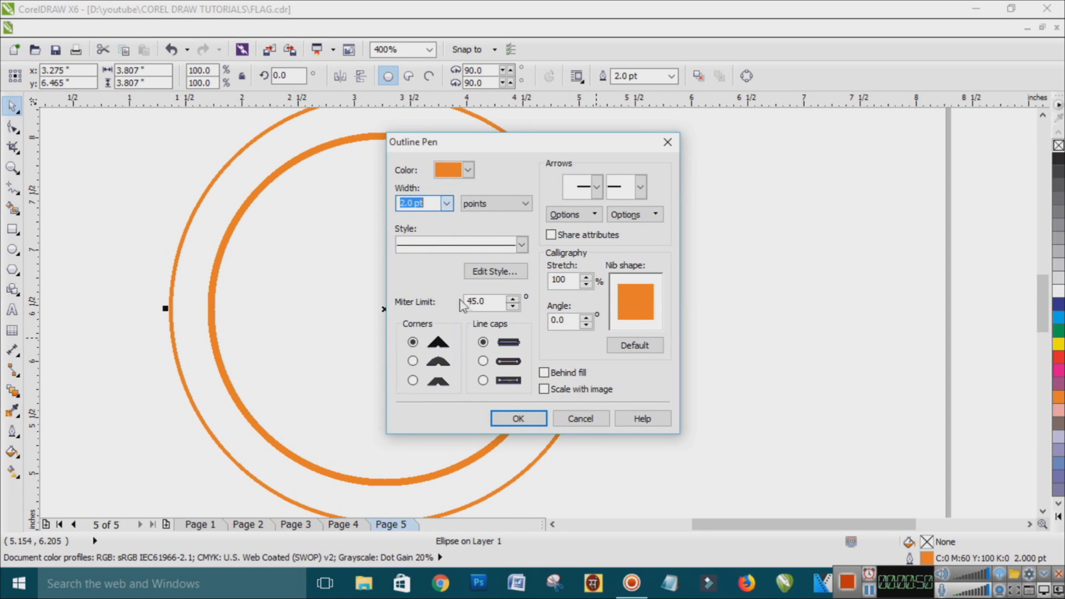
left_click(447, 203)
left_click(421, 268)
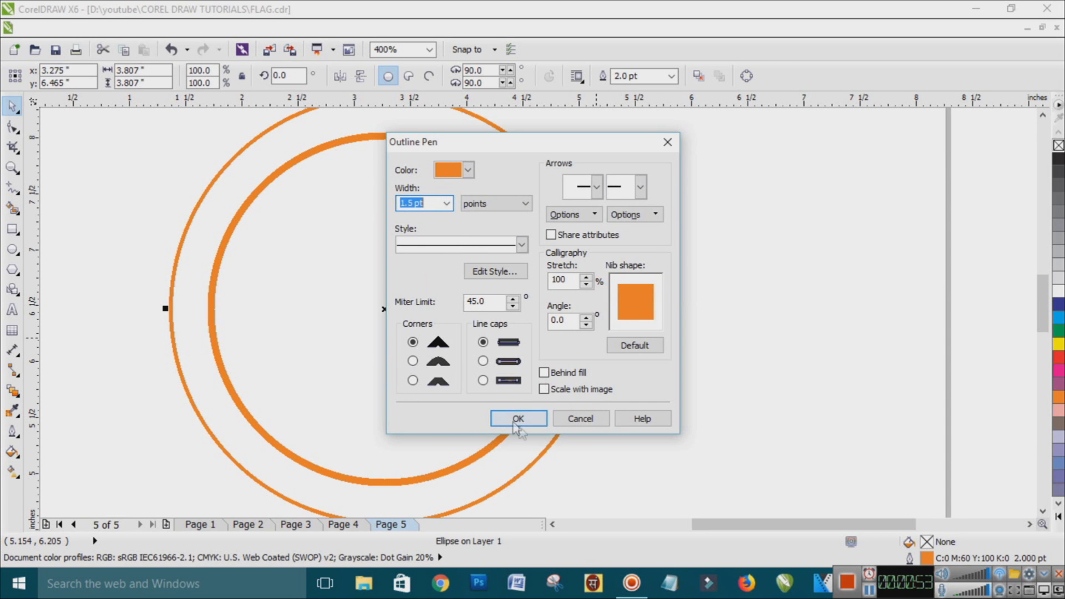
left_click(548, 373)
left_click(548, 389)
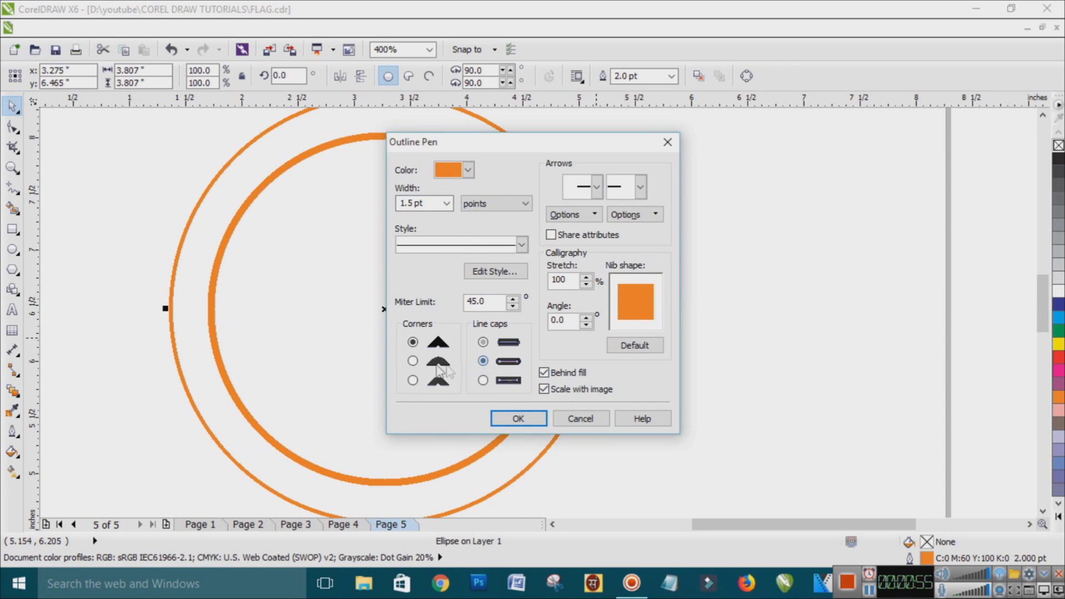
left_click(506, 419)
left_click(690, 366)
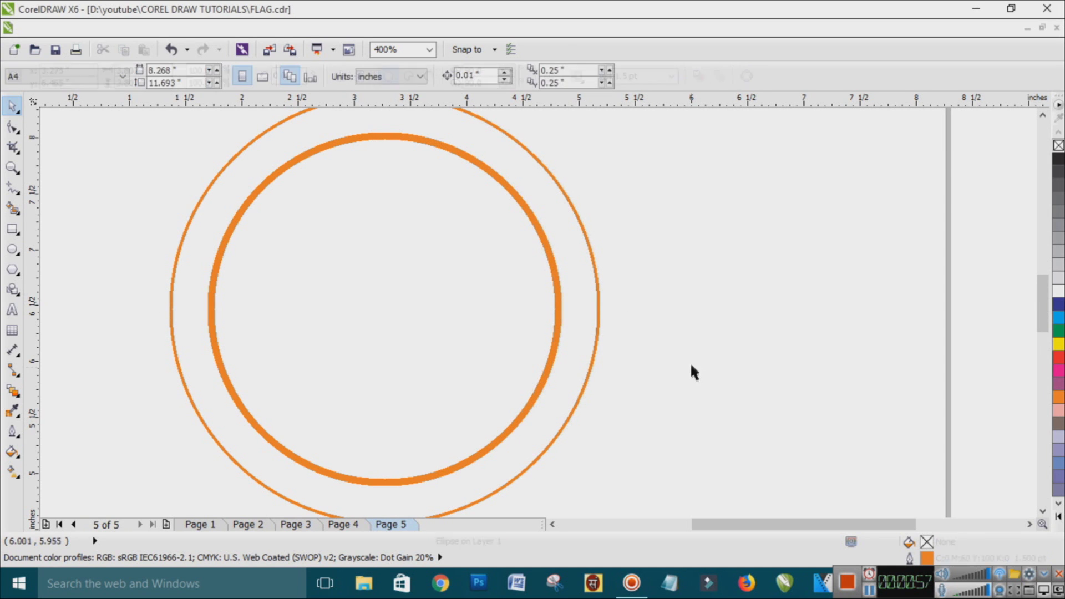
Step: Add the artistic text "Logo" inside the inner circle and enlarge it to about 67 pt
left_click(12, 309)
left_click(315, 326)
type("Logo")
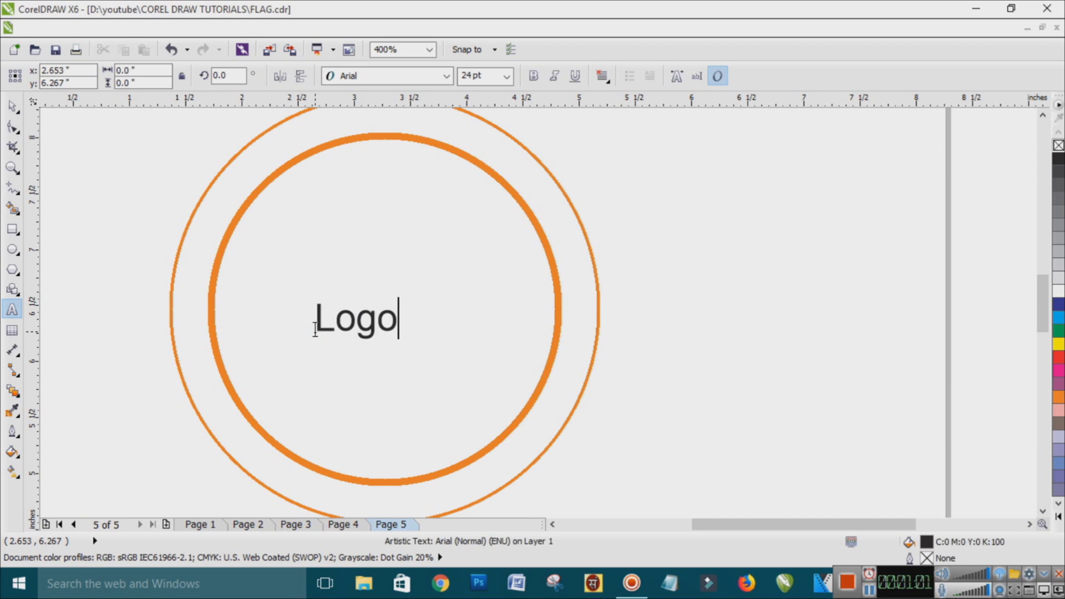
key("ctrl+space")
left_click_drag(400, 343, 470, 335)
left_click(468, 355)
left_click(465, 336)
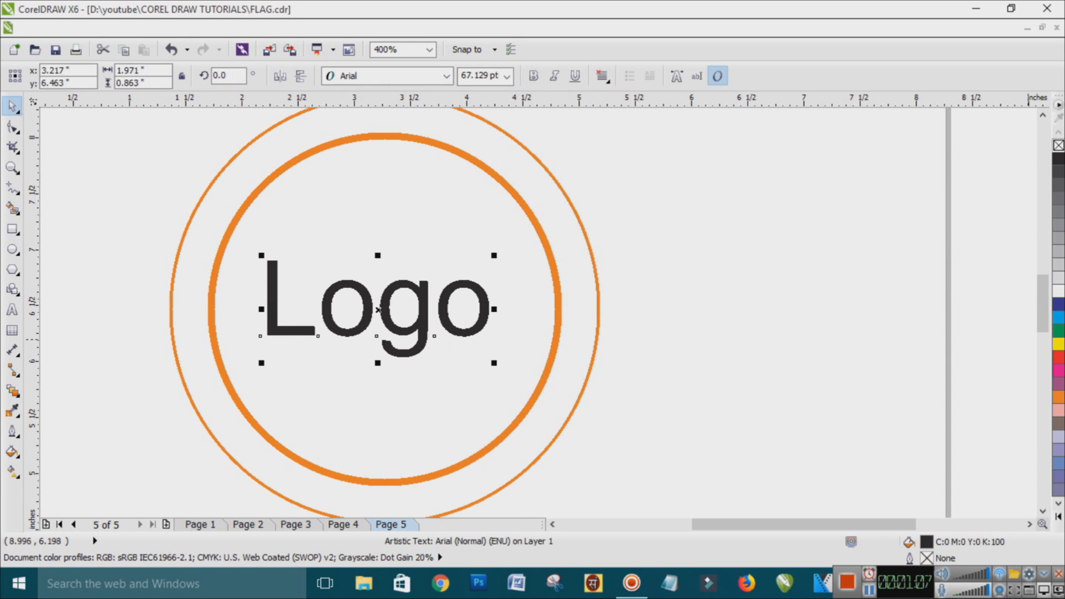
Step: Fill the "Logo" text with light pink and break it apart into separate letters
left_click(1057, 390)
left_click(1058, 410)
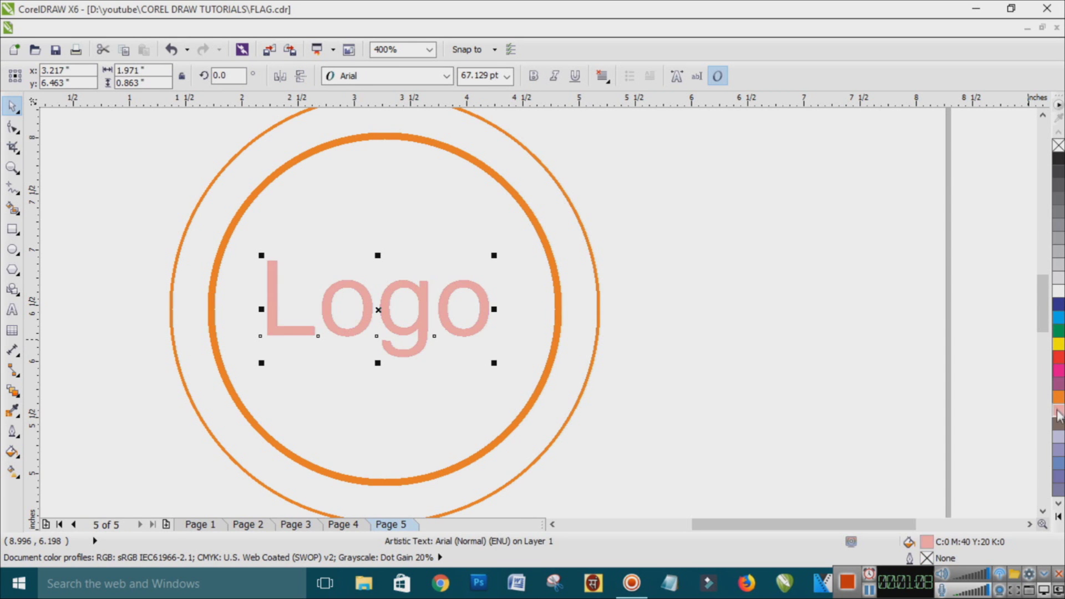
left_click(684, 380)
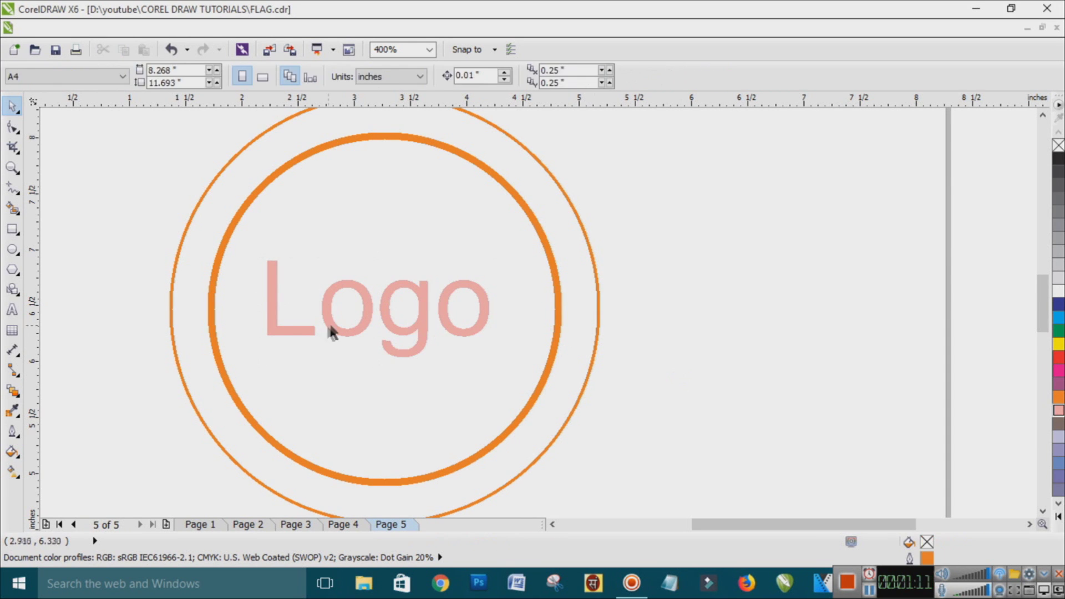
Step: Fill the letter L with red and the first letter o with yellow
left_click(318, 335)
left_click(1058, 356)
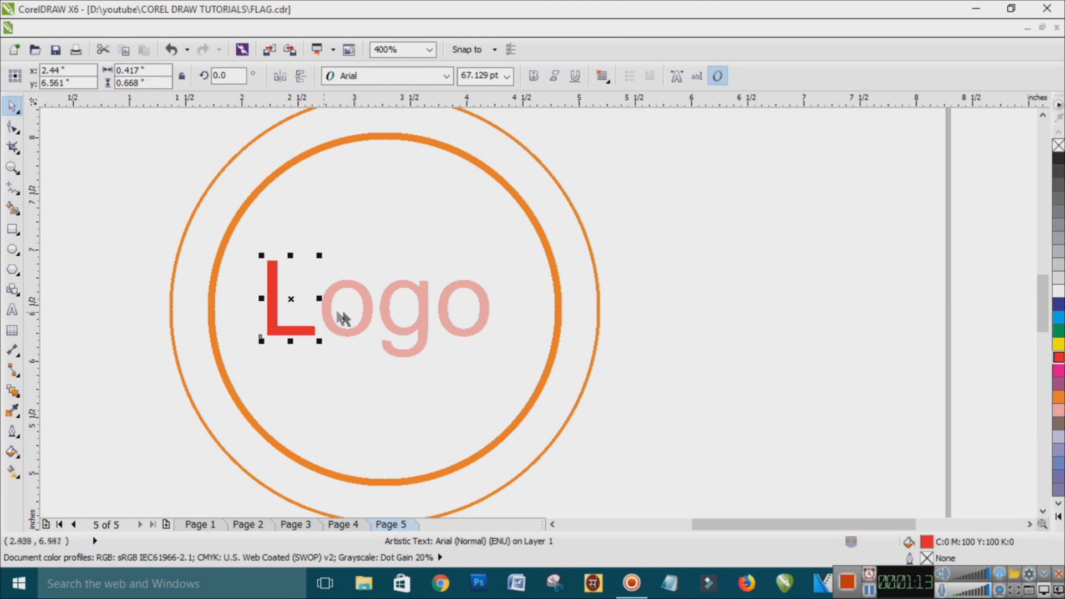
left_click(358, 306)
left_click(1059, 344)
Step: Fill the last letter o with orange and the letter g with blue
left_click(507, 318)
left_click(482, 315)
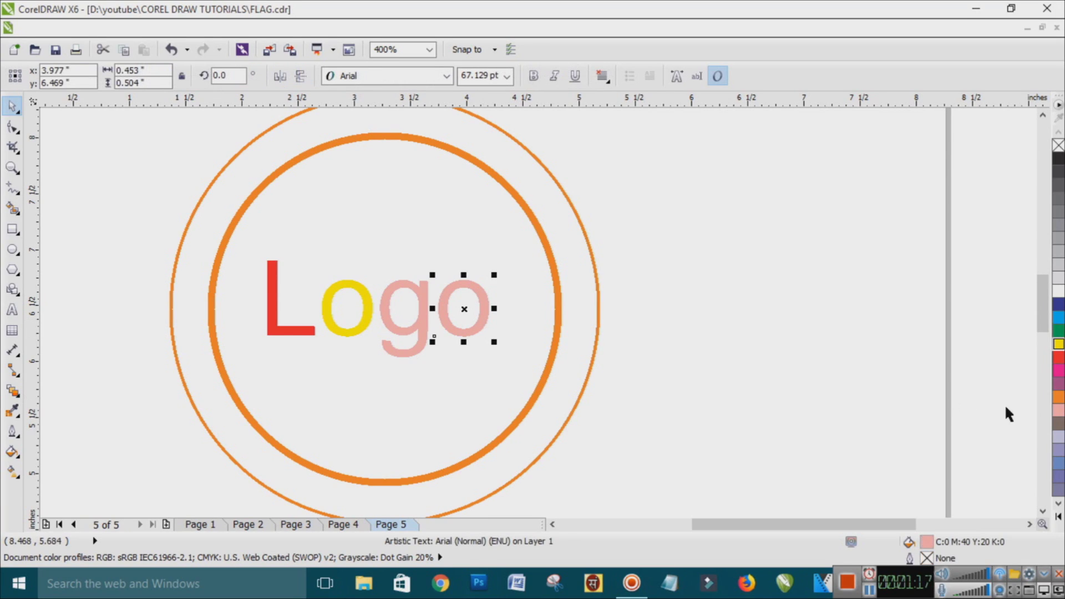
left_click(1058, 396)
left_click(724, 331)
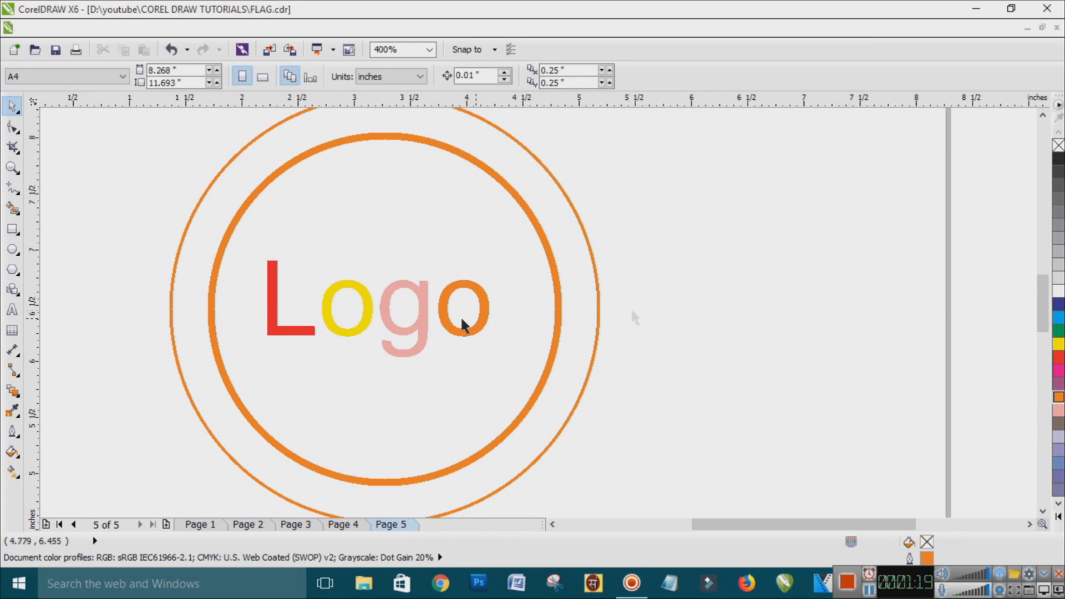
left_click(417, 301)
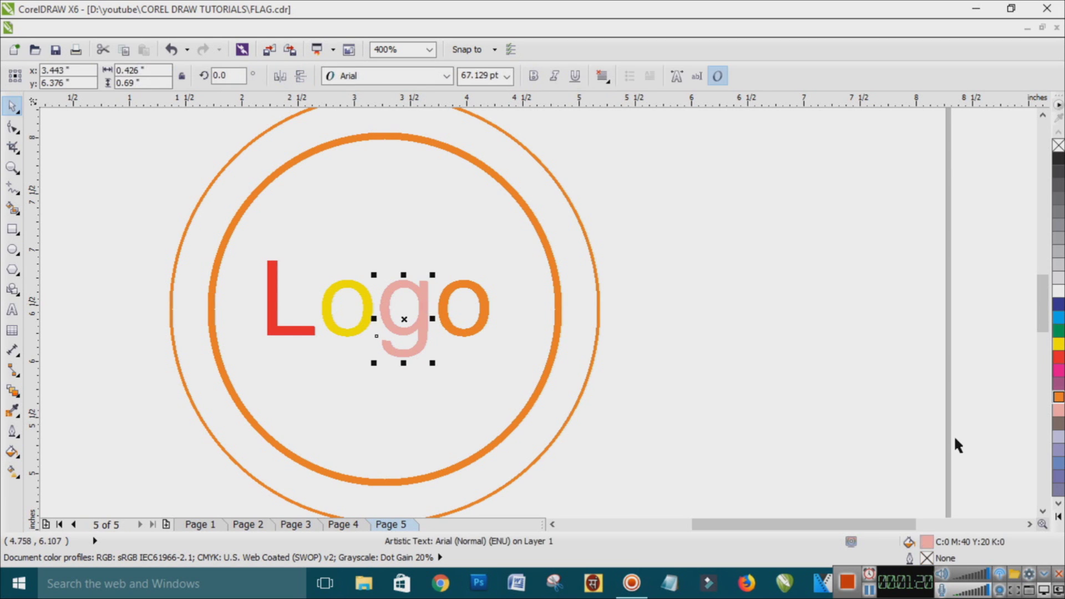
left_click(1059, 465)
left_click(788, 367)
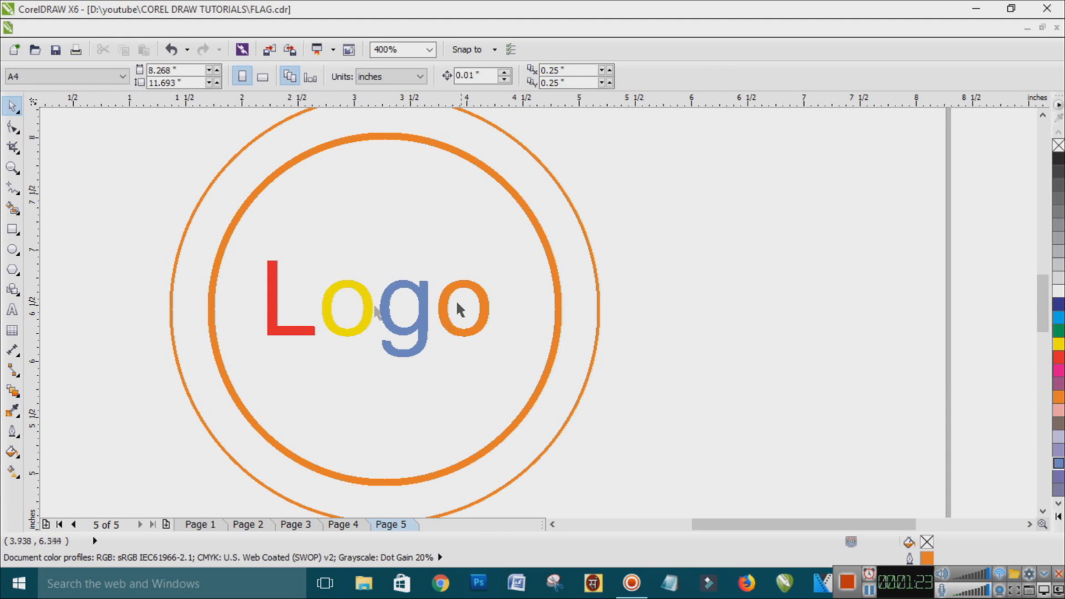
Step: Duplicate the red L to the upper-left part of the circles and change the copy's text to "Type your company name or address here"
left_click(304, 328)
left_click_drag(305, 328, 245, 219)
double_click(231, 183)
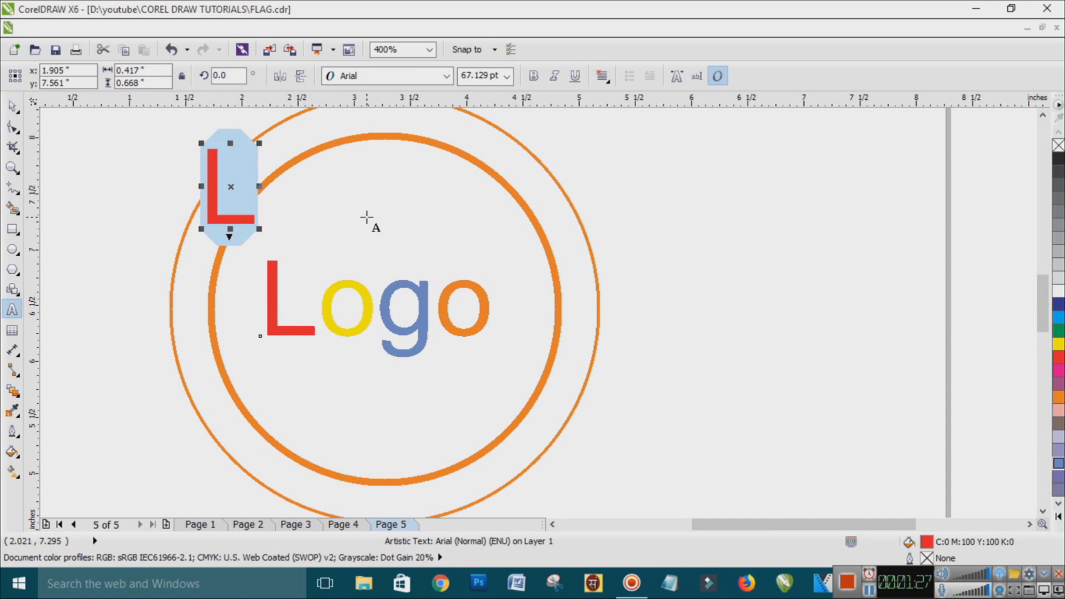
type("Y")
key("BackSpace")
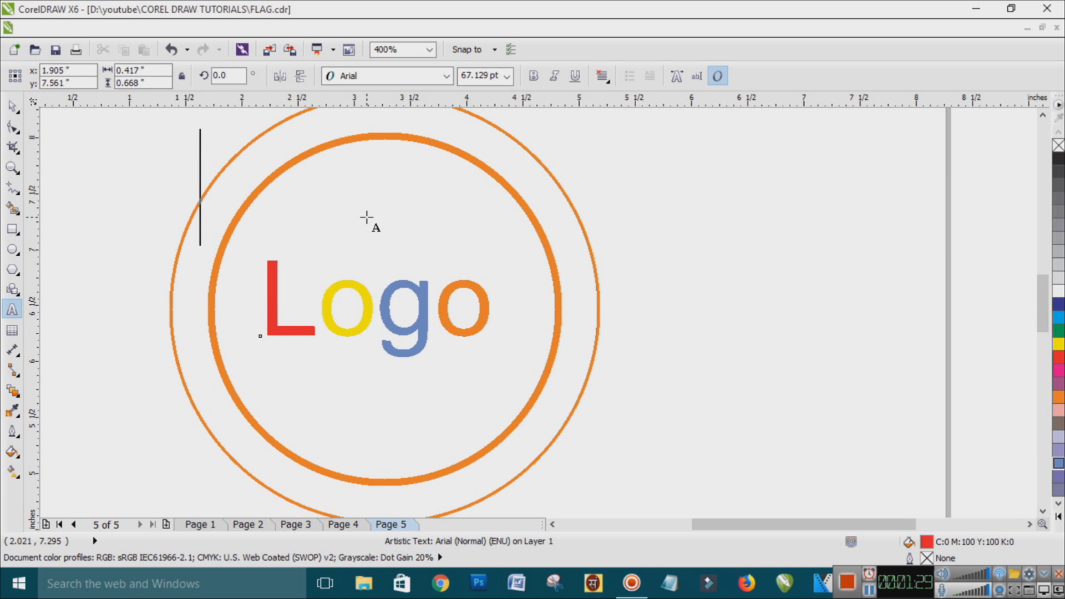
type("Type ")
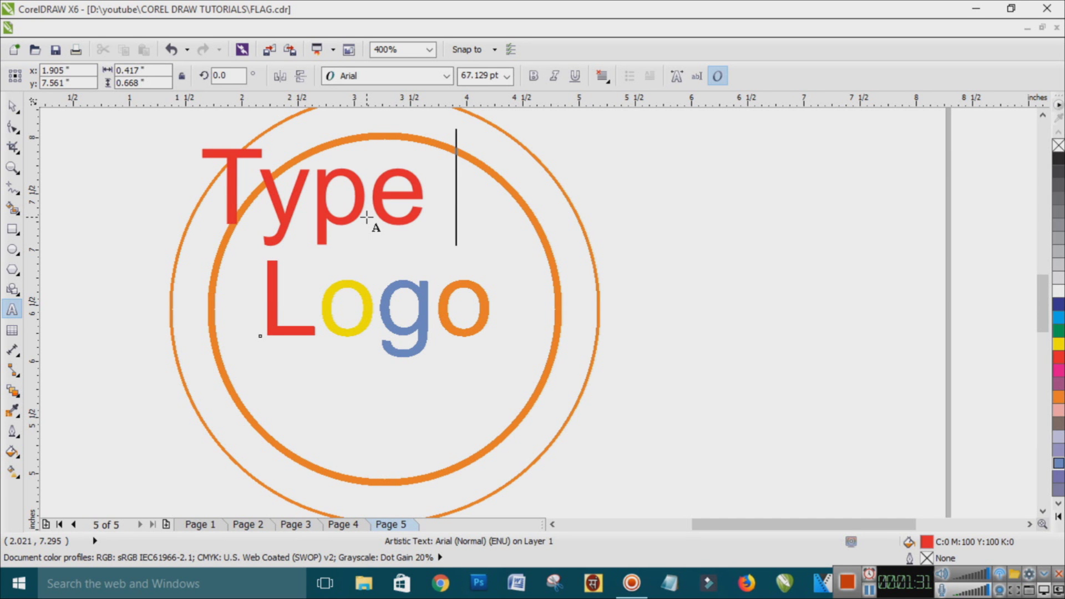
type("your company nn")
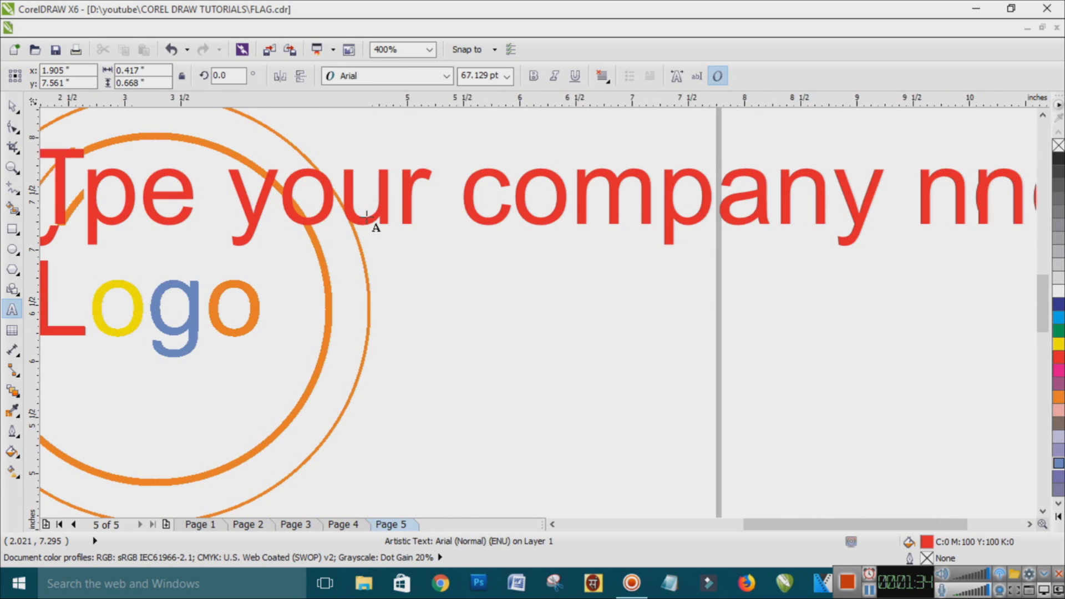
key("BackSpace")
type("ame")
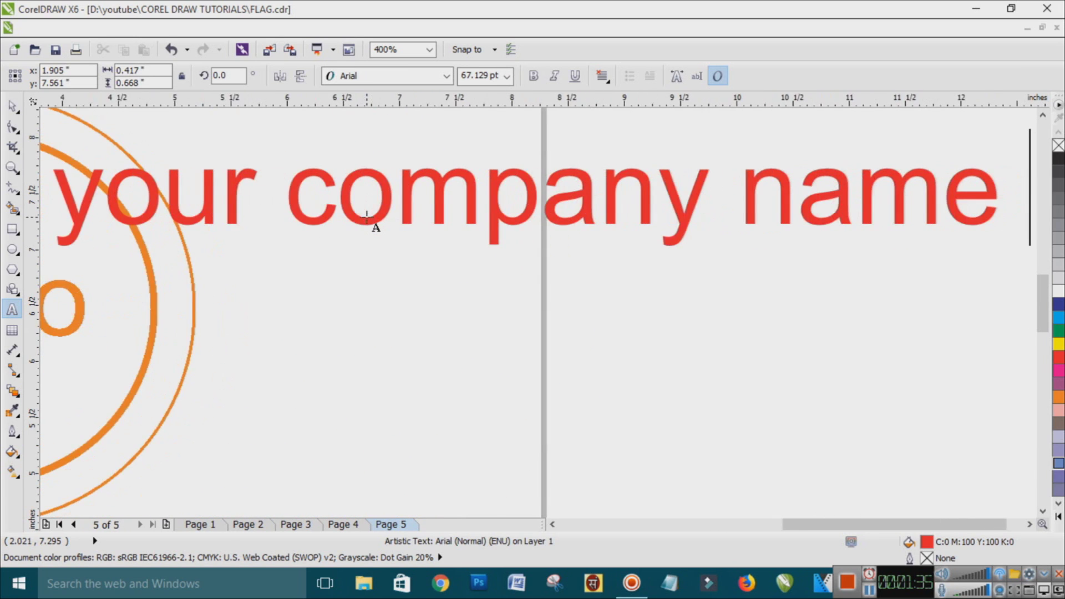
type(" or address here")
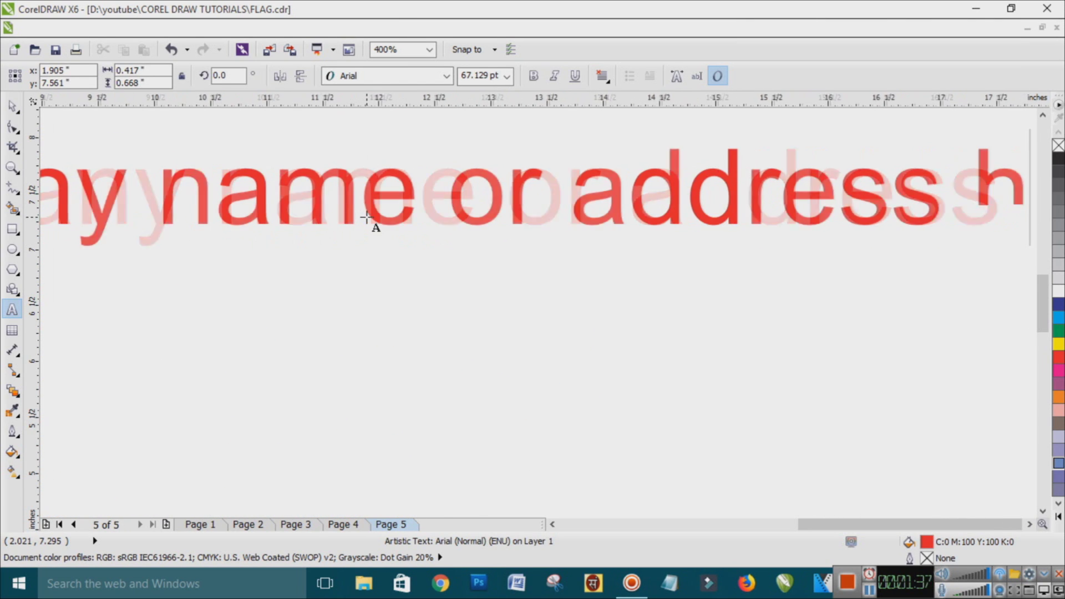
key("ctrl+space")
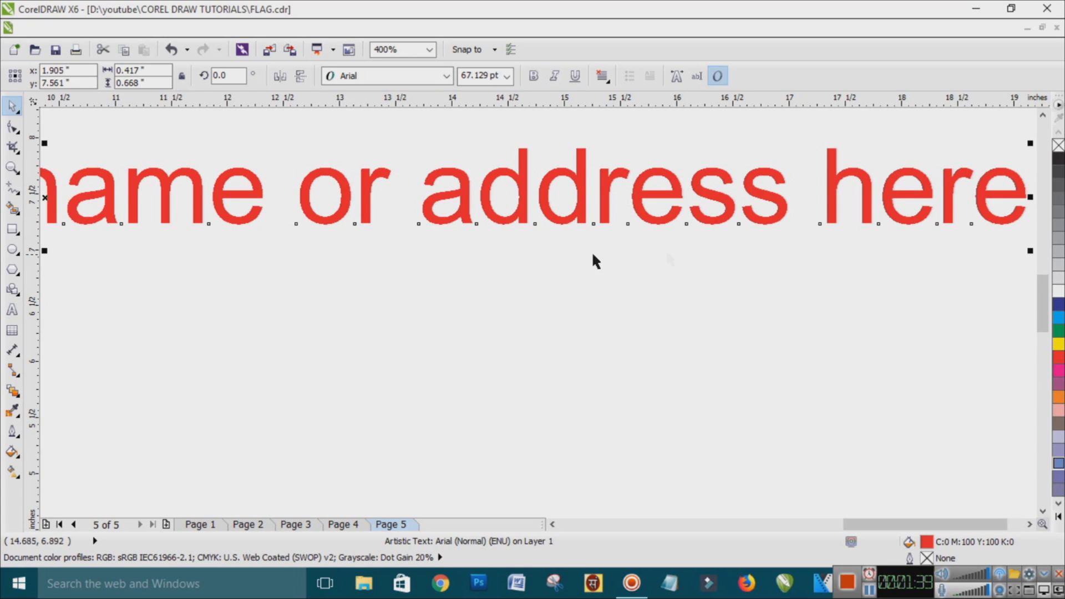
Step: Shrink the company name line to about 26 pt and move it across the top of the outer circle
scroll(592, 257, "down", 4)
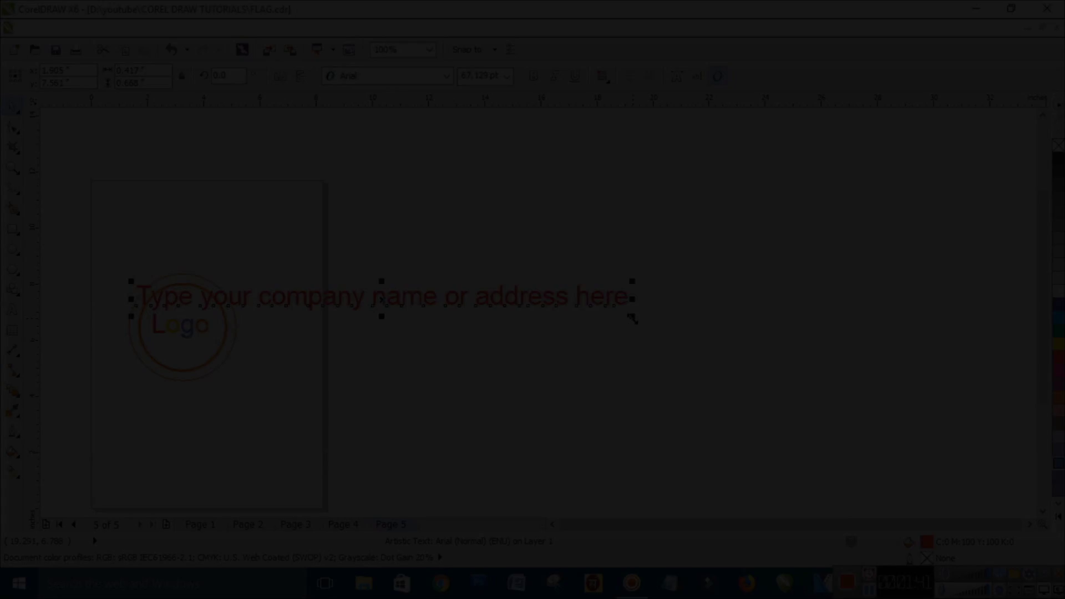
left_click_drag(633, 317, 328, 330)
scroll(538, 320, "up", 4)
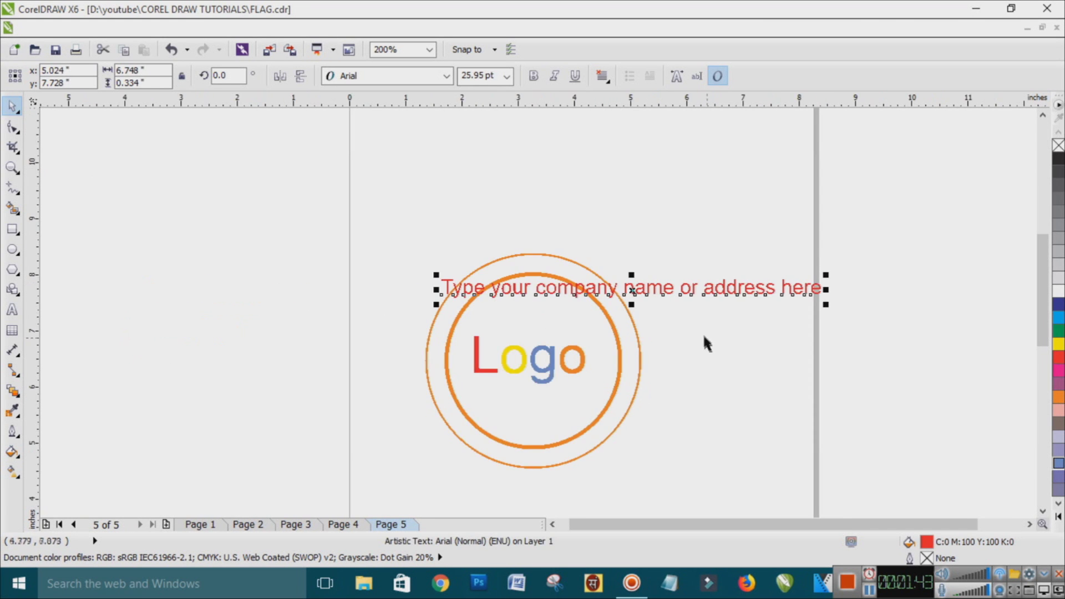
left_click_drag(549, 270, 379, 217)
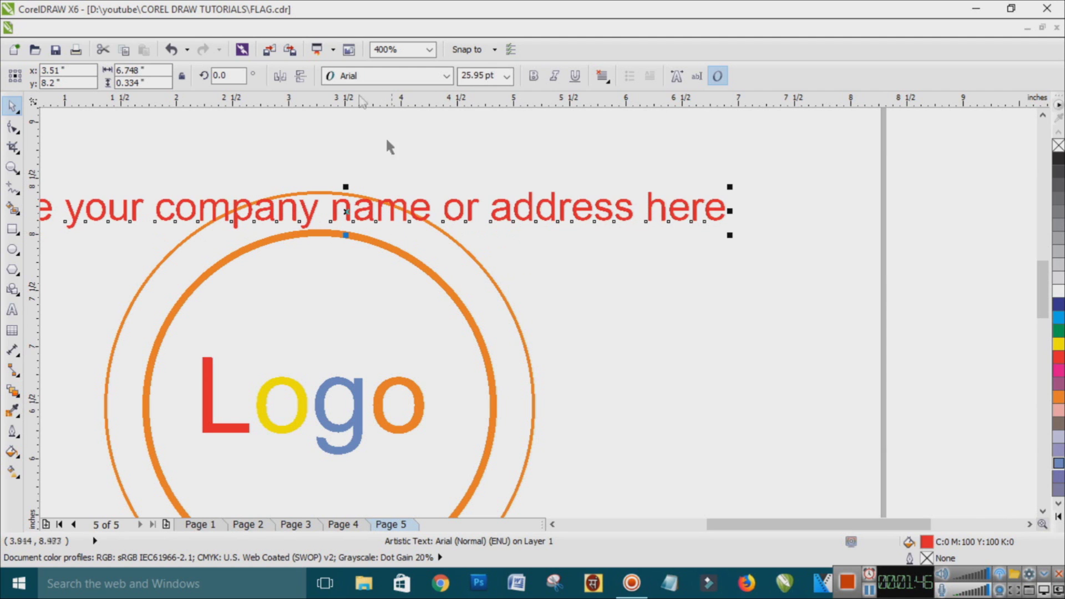
Step: Fit the company name or address line to the path of the inner orange circle
left_click(266, 27)
mouse_move(228, 28)
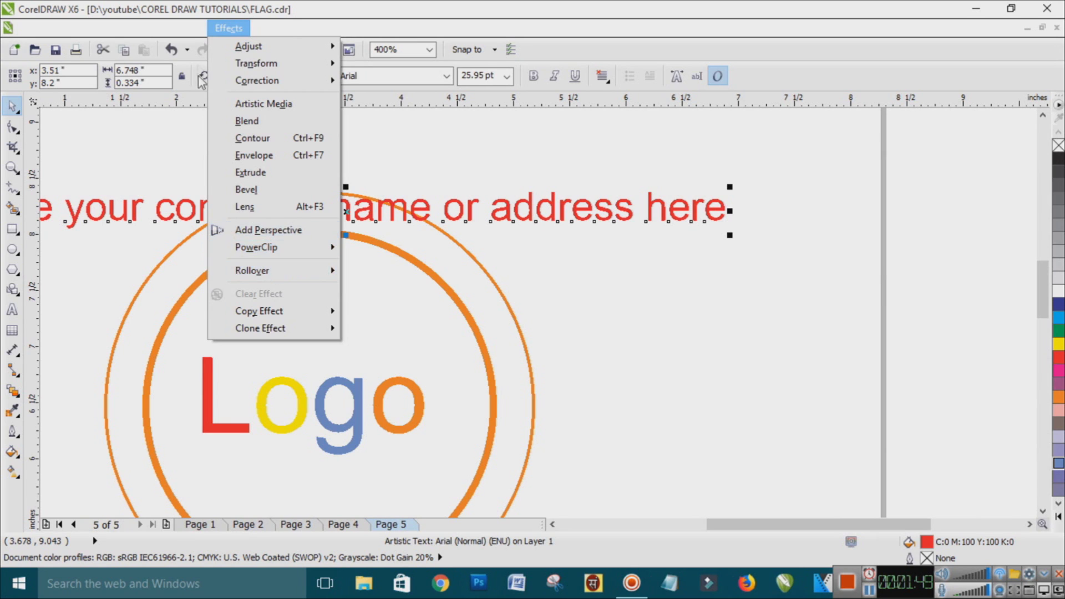
mouse_move(321, 31)
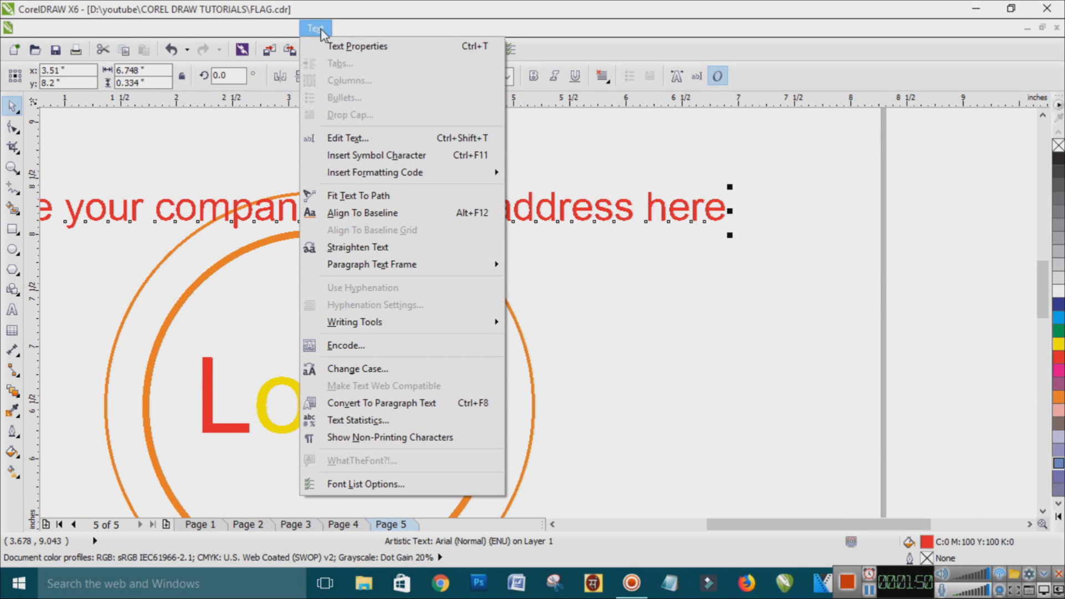
left_click(383, 196)
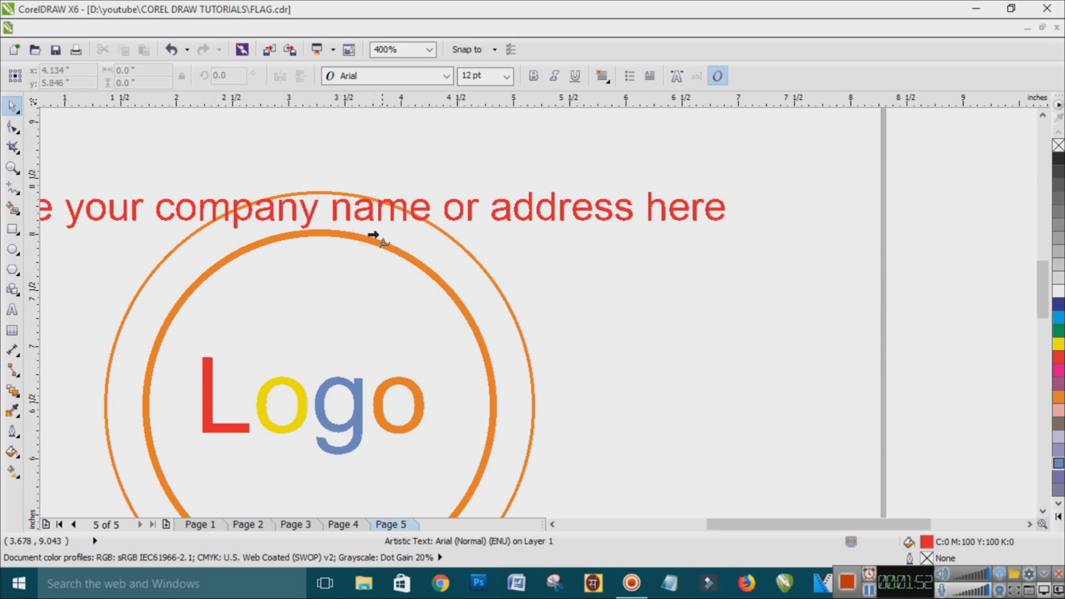
left_click(340, 225)
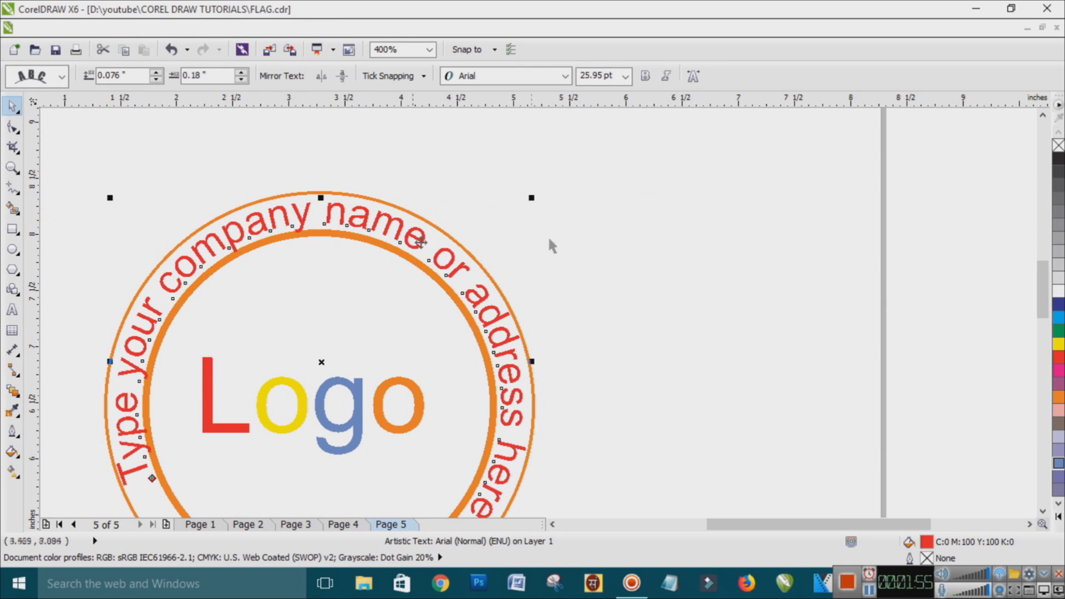
left_click(94, 158)
key("F3")
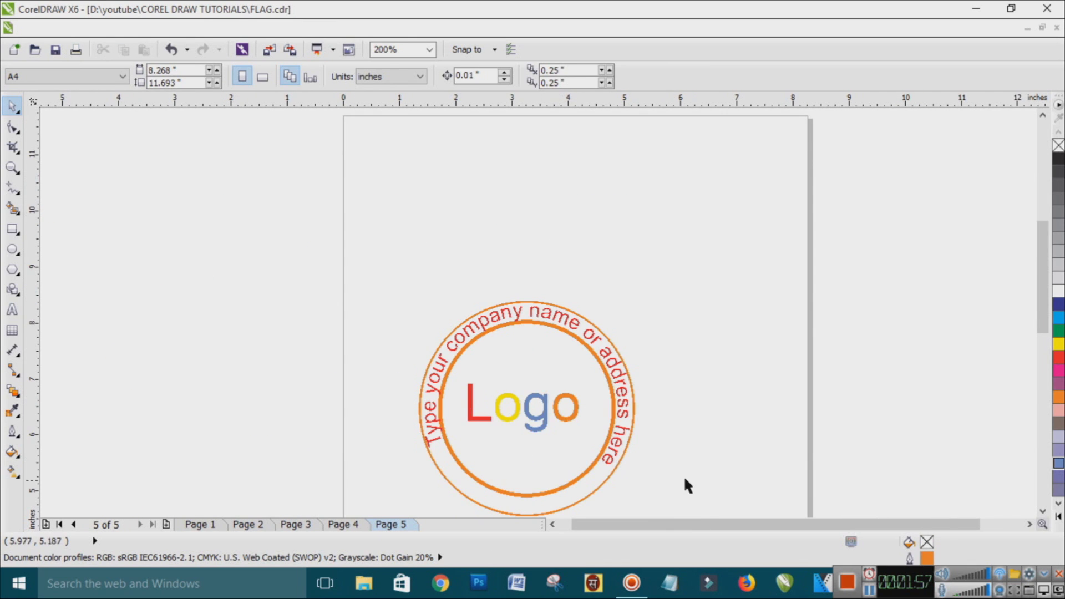
Step: Shorten the curved text to "Type your company name here"
scroll(690, 500, "down", 2)
scroll(685, 416, "up", 2)
key("F3")
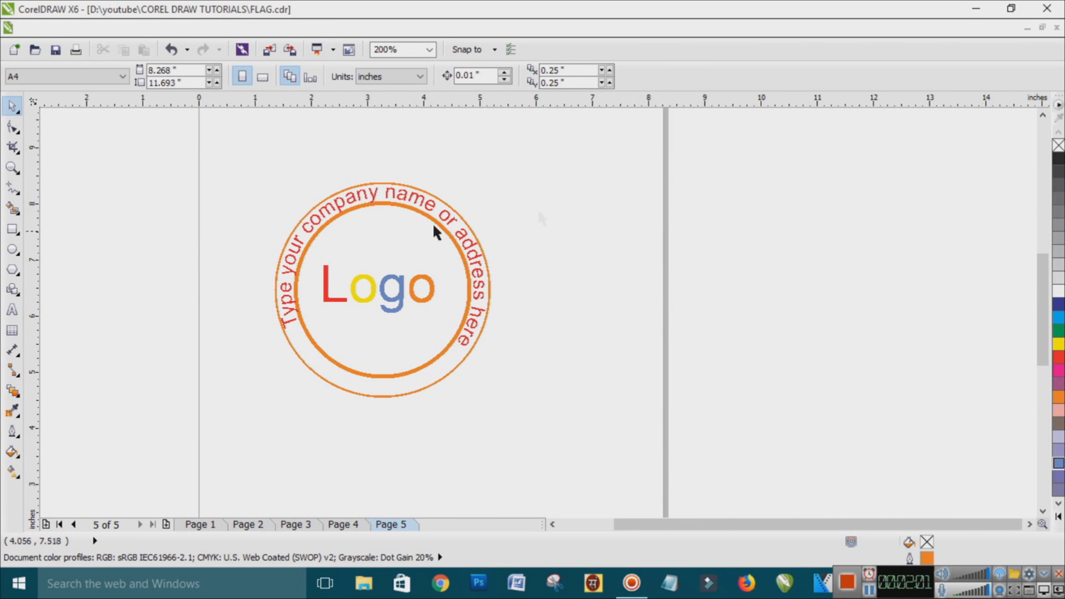
scroll(436, 230, "down", 2)
scroll(544, 306, "up", 2)
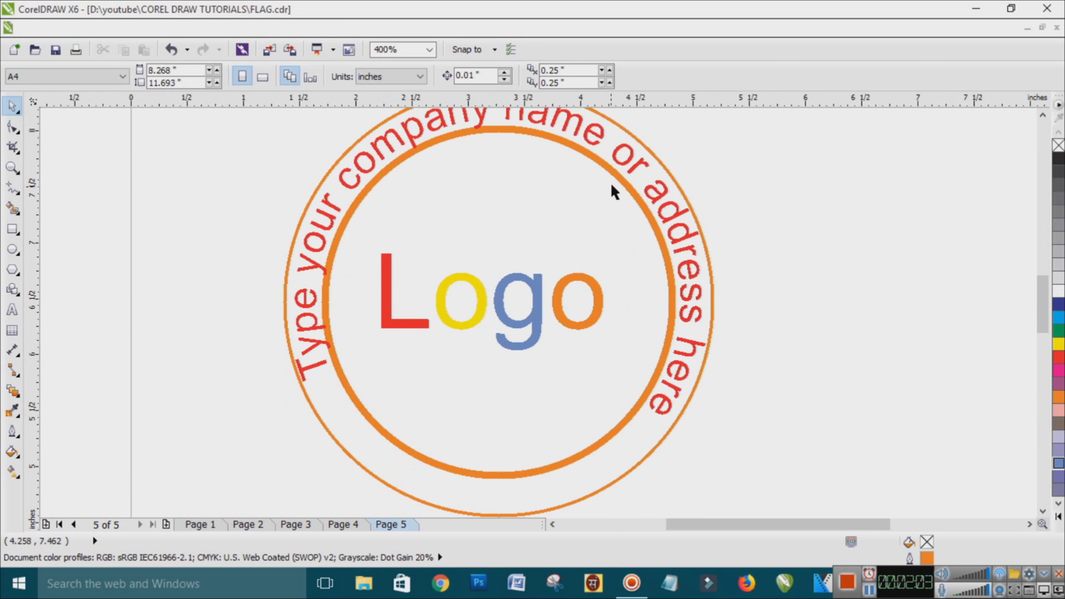
double_click(620, 164)
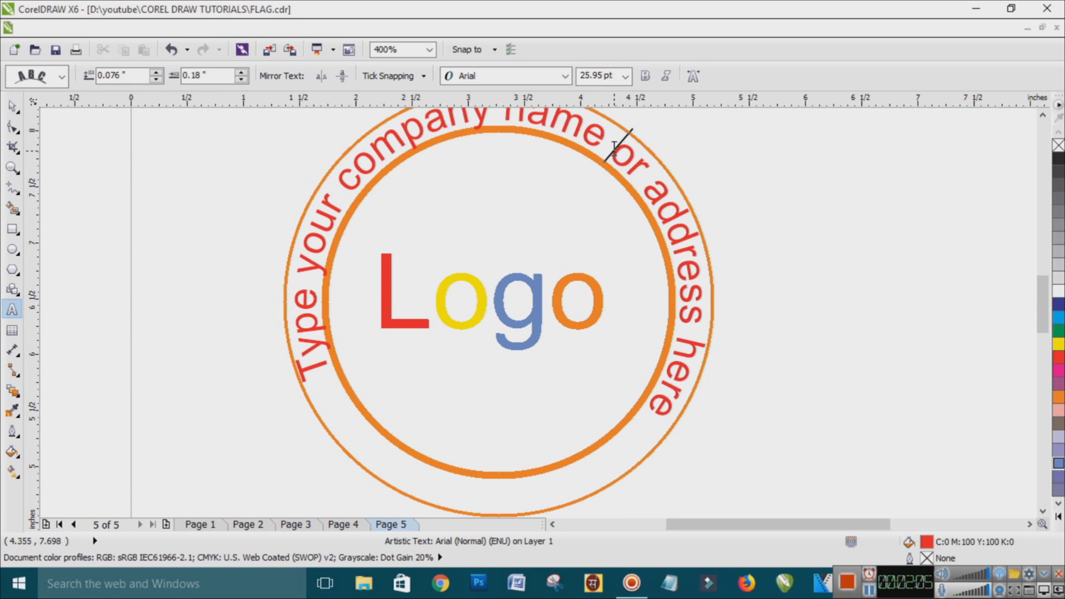
key("shift+End")
key("Delete")
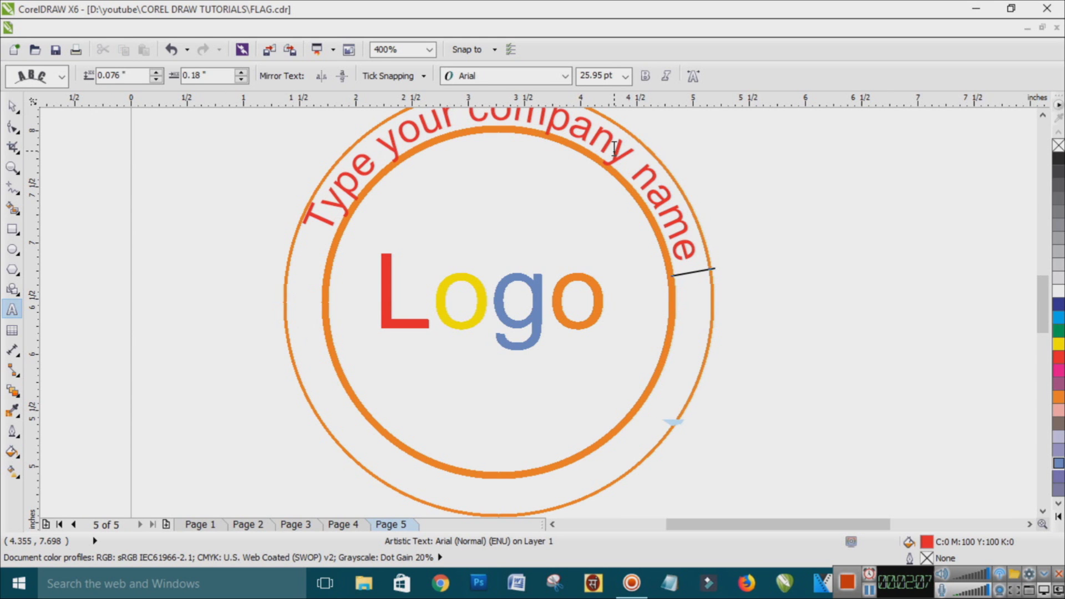
type("hre")
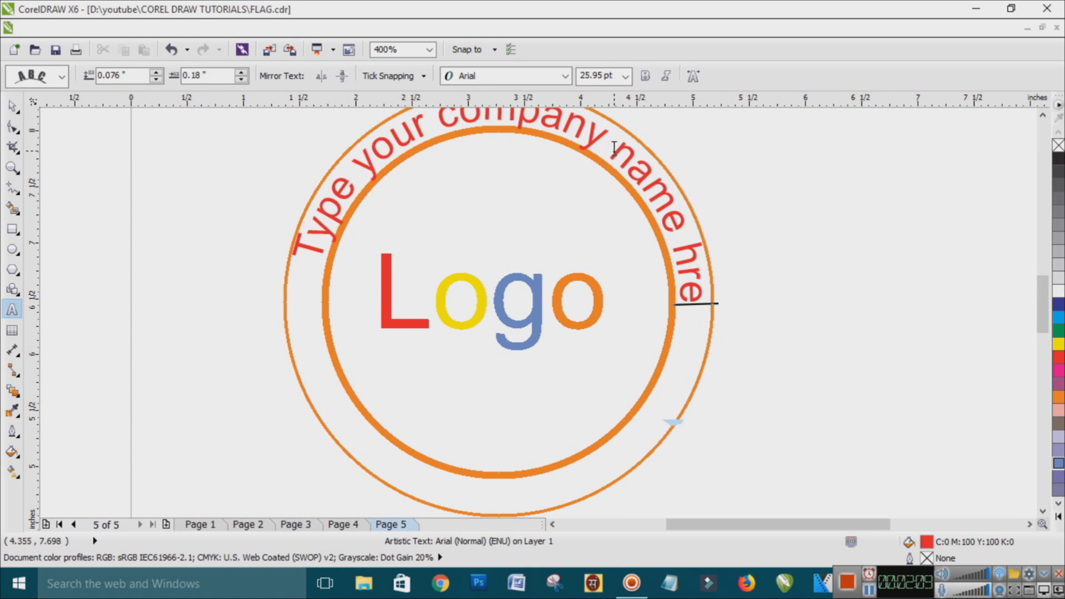
key("BackSpace")
key("BackSpace")
type("ere")
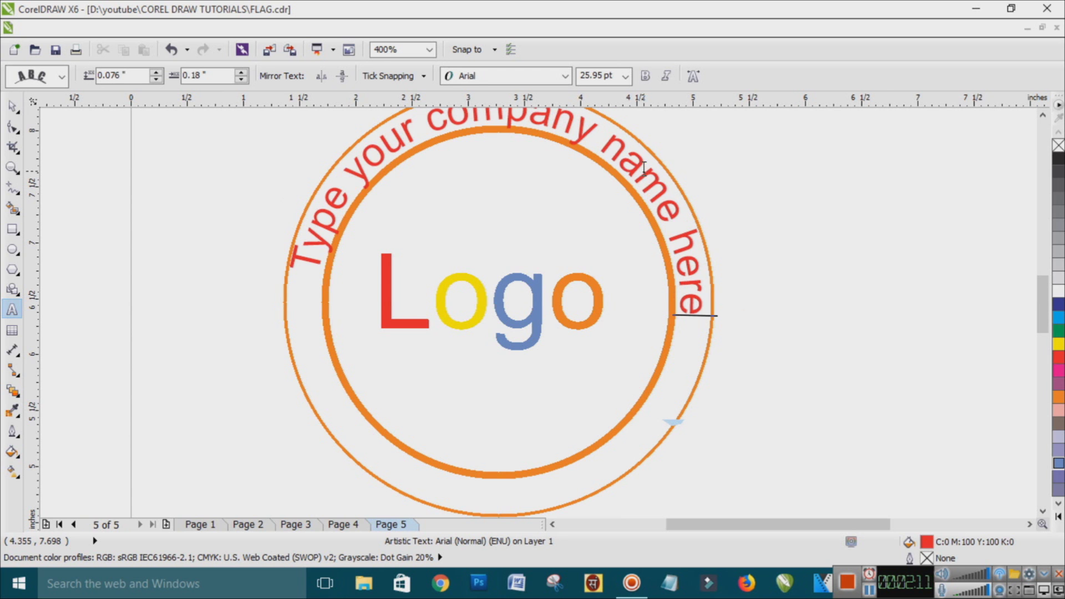
key("ctrl+space")
left_click(782, 273)
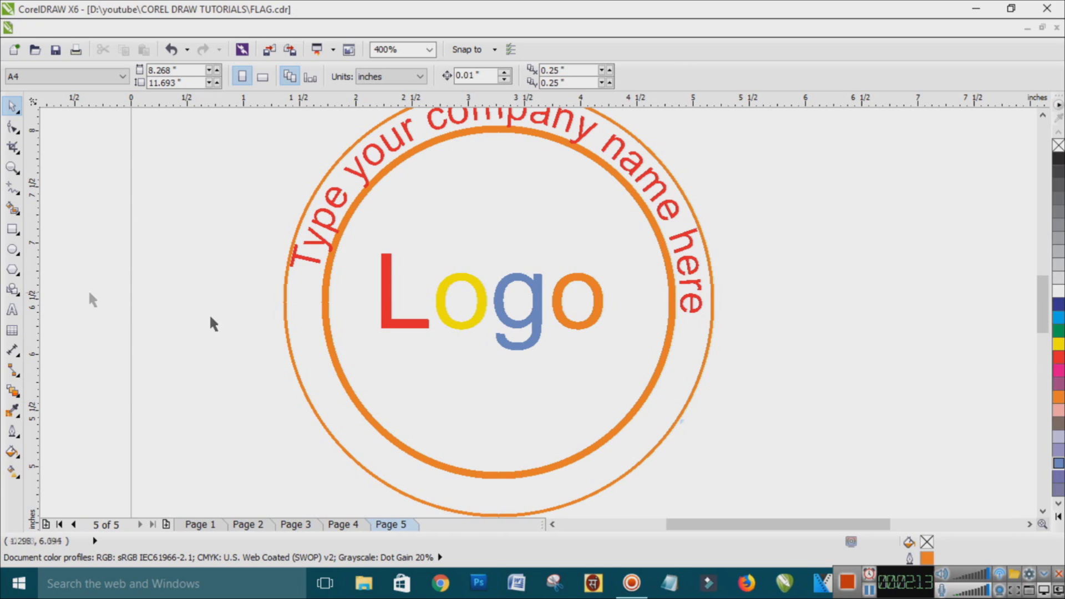
Step: Draw a red dot about 0.18 inch across between the rings below the curved text's start and copy it to the opposite side
left_click(12, 249)
left_click_drag(298, 299, 318, 316)
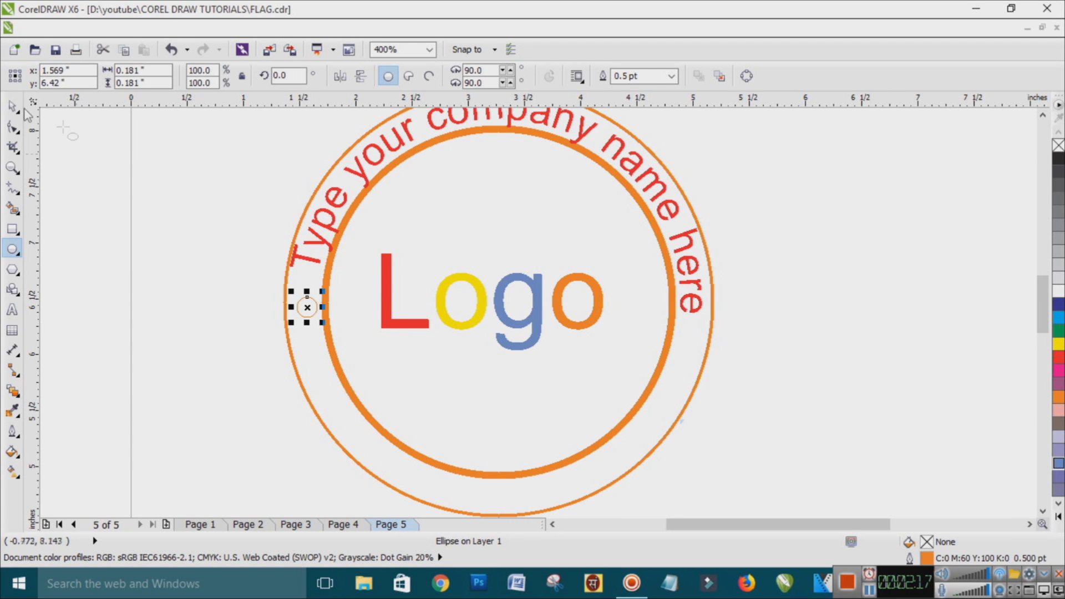
left_click(1060, 358)
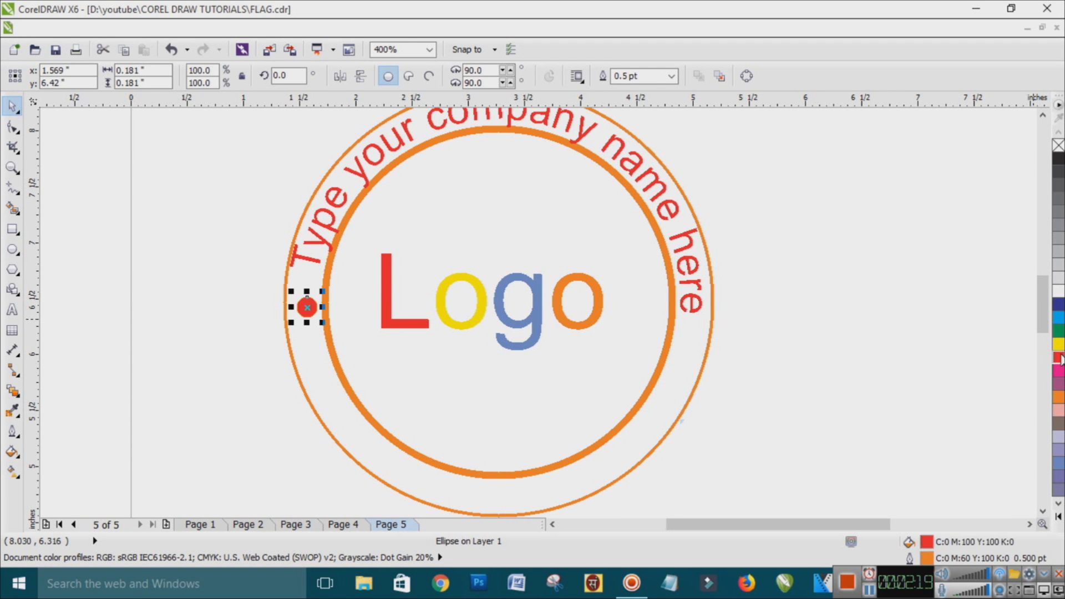
left_click(832, 361)
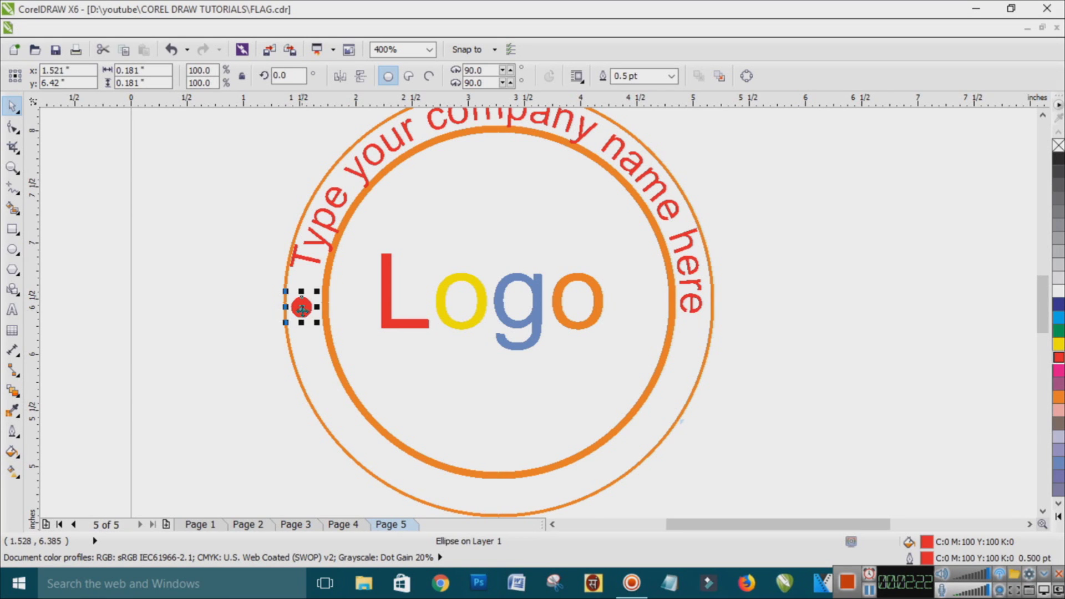
left_click_drag(305, 306, 698, 307)
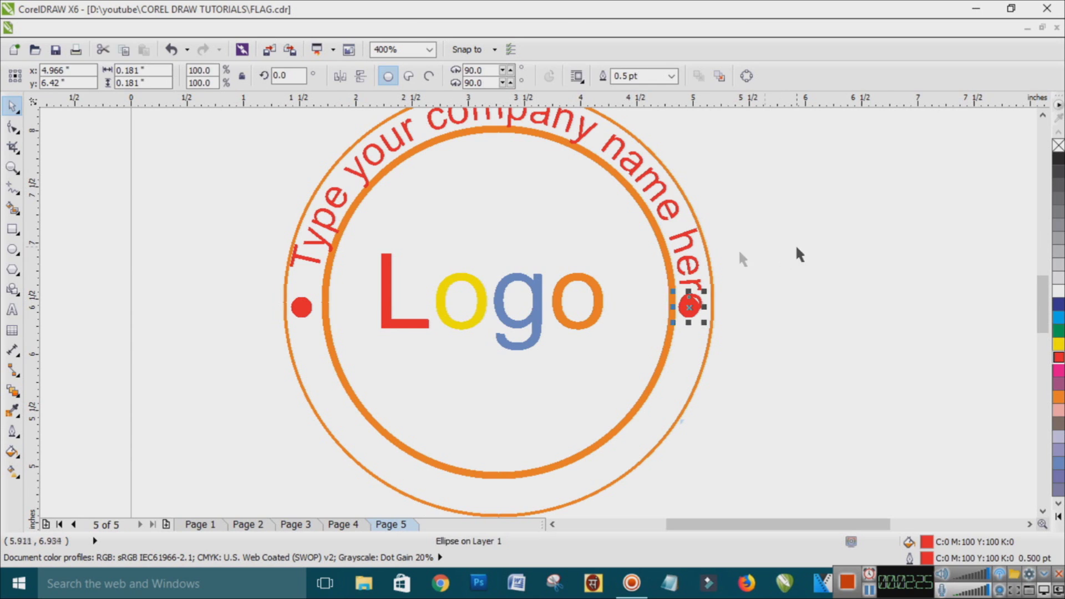
Step: Set the curved company name text's offset along the path to -0.02 inch so it sits between the red dots
left_click(700, 271)
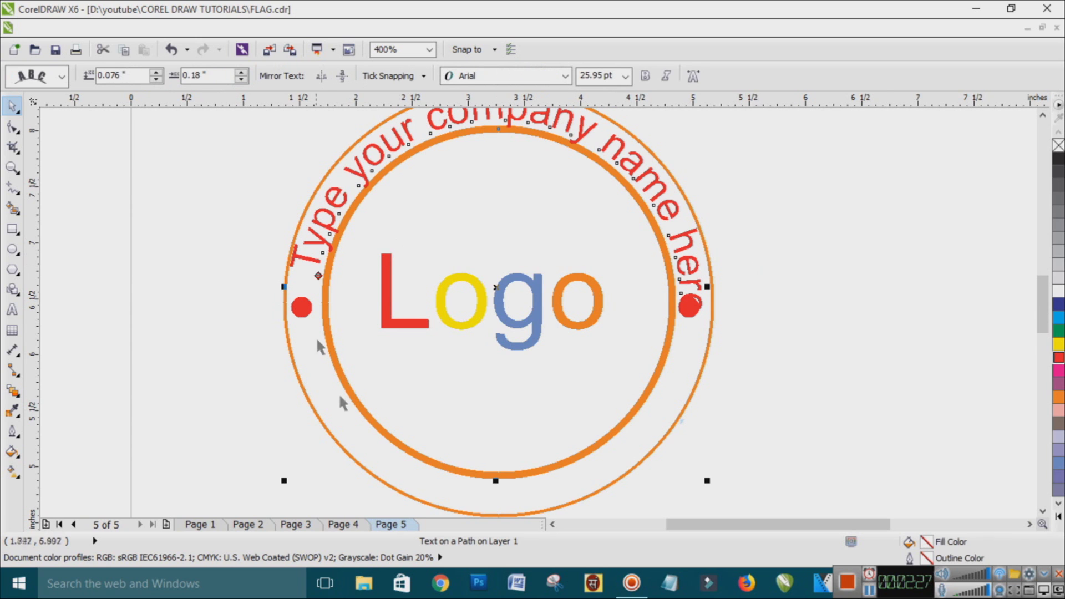
left_click(369, 415)
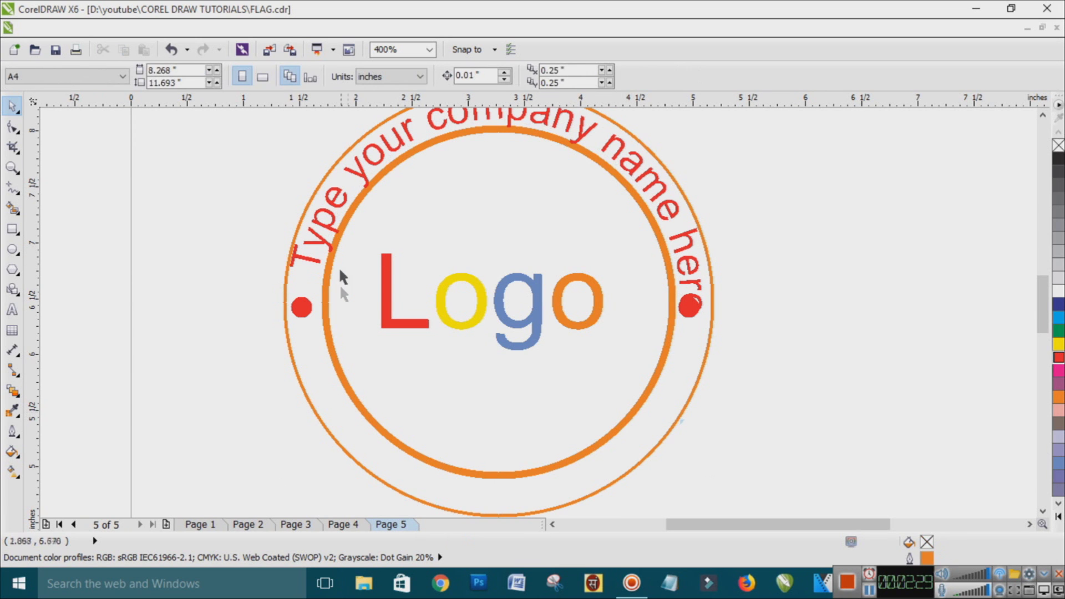
left_click(316, 232)
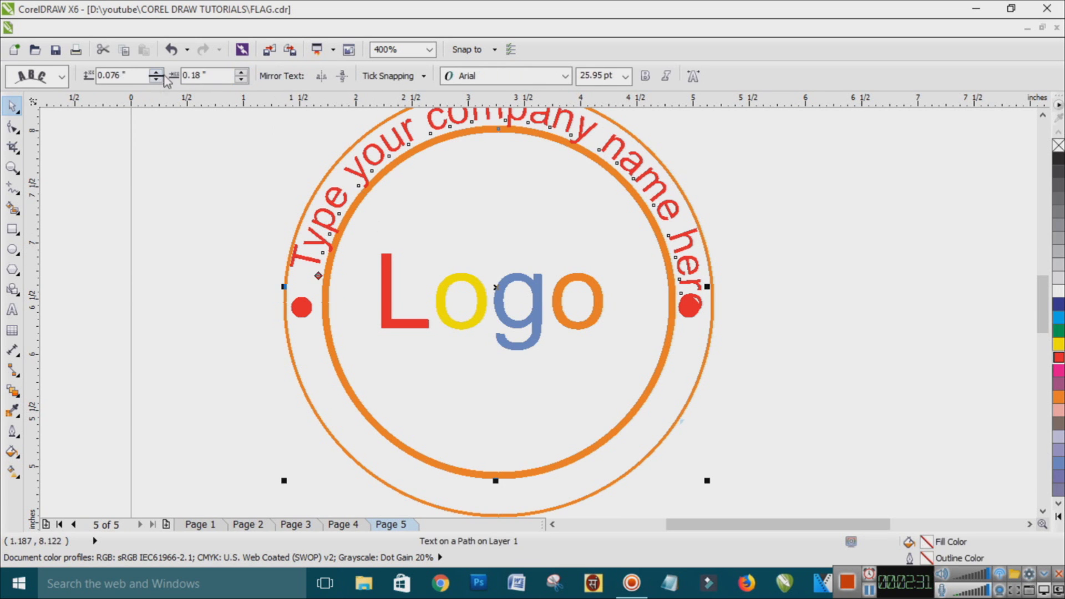
left_click(241, 73)
left_click(243, 80)
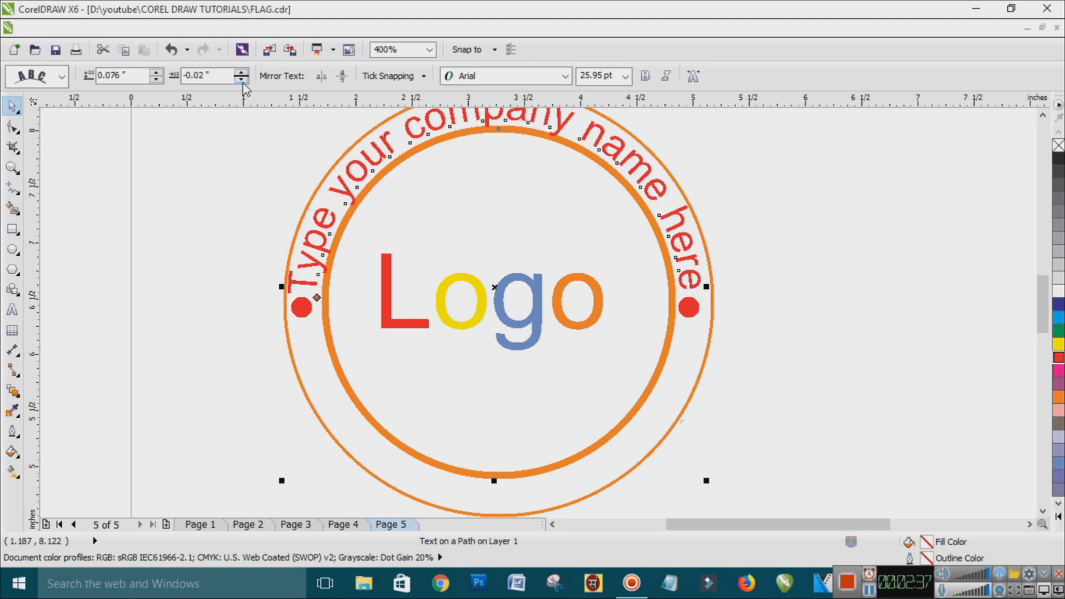
left_click(821, 238)
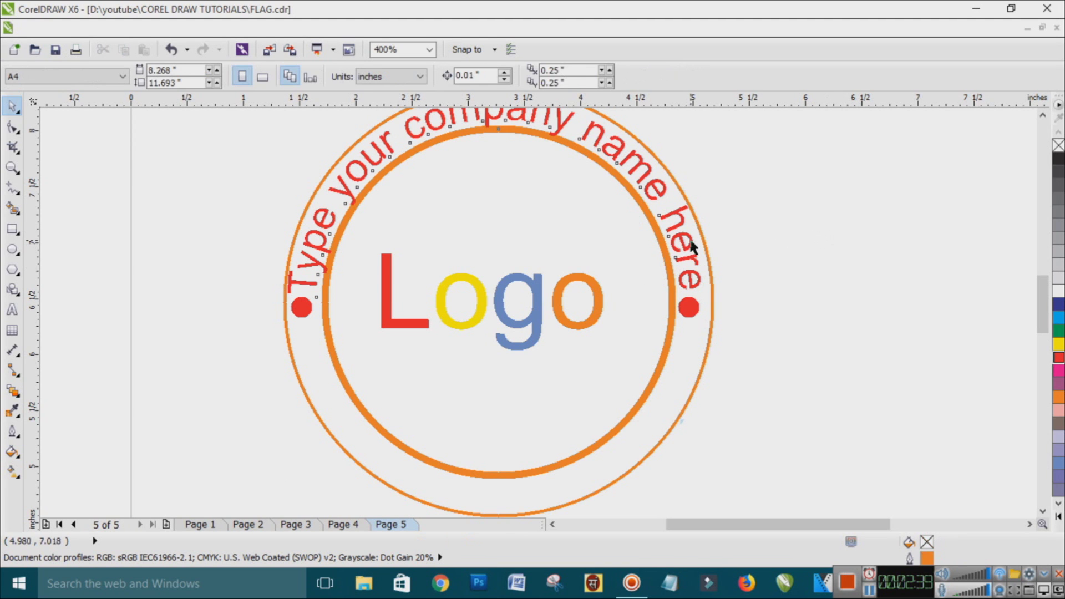
Step: Break the curved company name text apart from its circle path
left_click(678, 250)
key("ctrl+k")
left_click(811, 250)
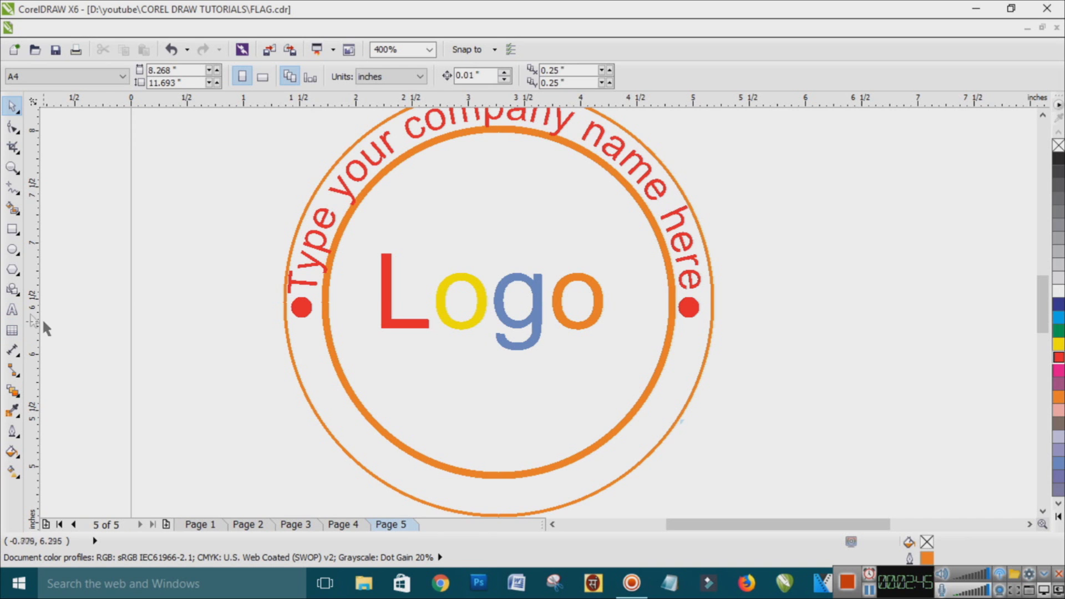
Step: Duplicate the red L below the Logo lettering and change the copy's text to "Address here"
left_click(388, 316)
left_click_drag(388, 316, 433, 424)
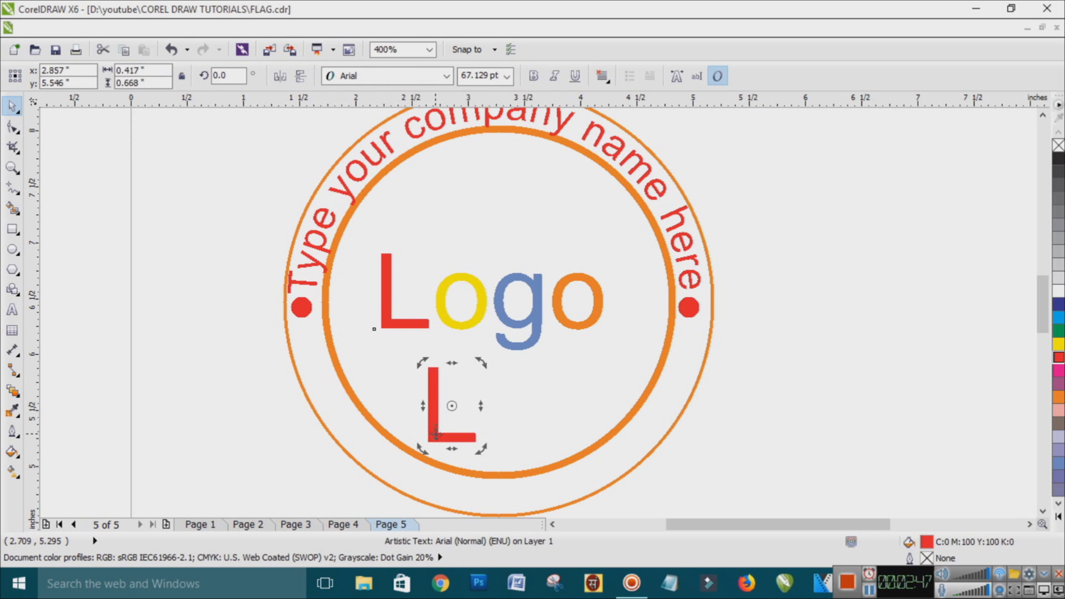
double_click(436, 410)
type("Adre")
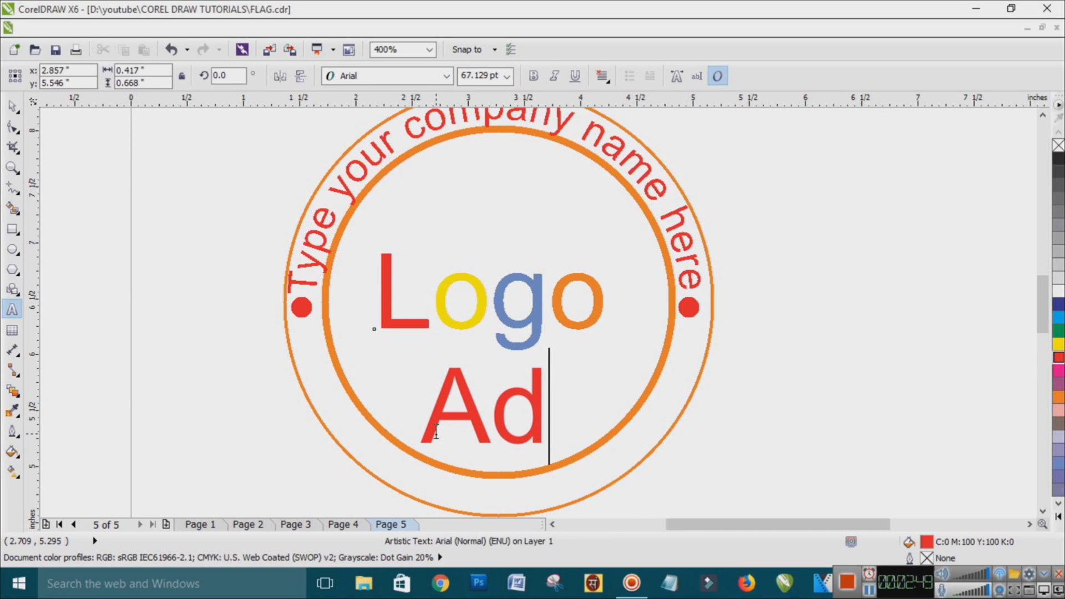
key("BackSpace")
key("BackSpace")
type("dress here")
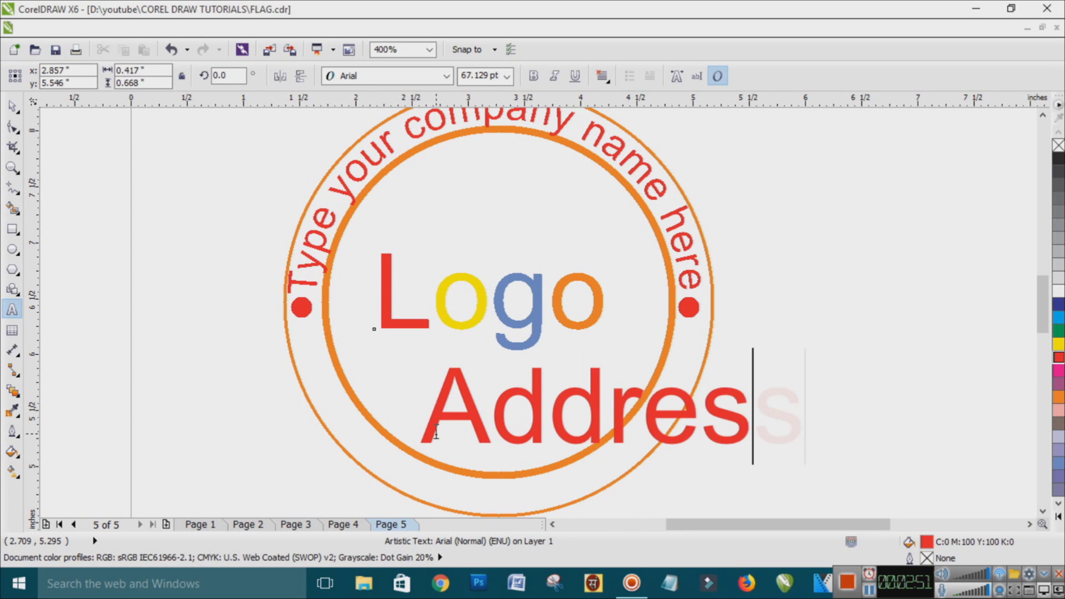
key("ctrl+space")
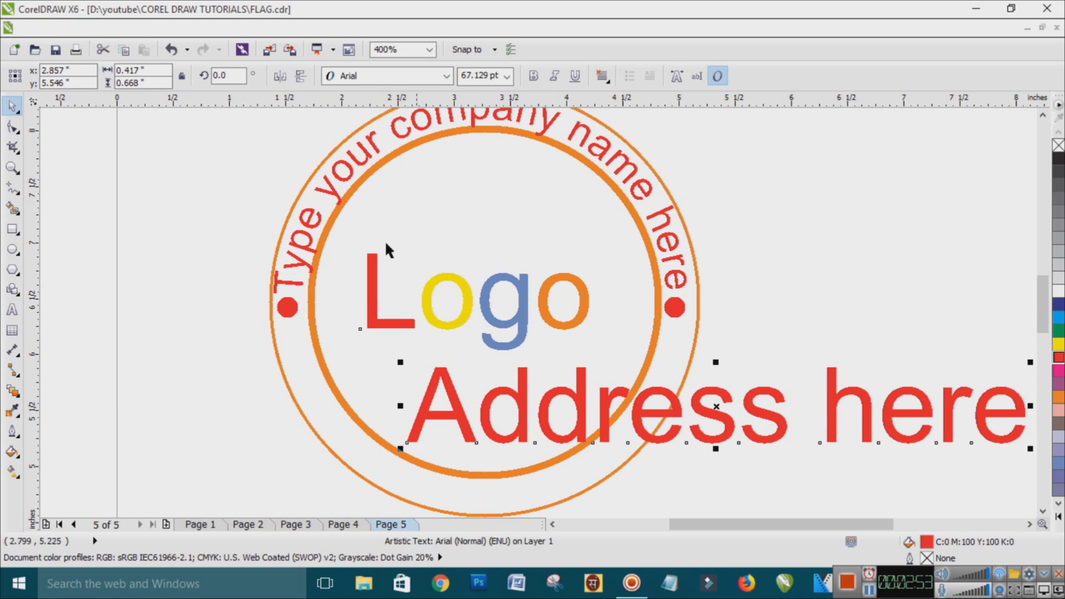
Step: Set the "Address here" text to 18 pt and move it between the two circles at the bottom of the logo
left_click(507, 76)
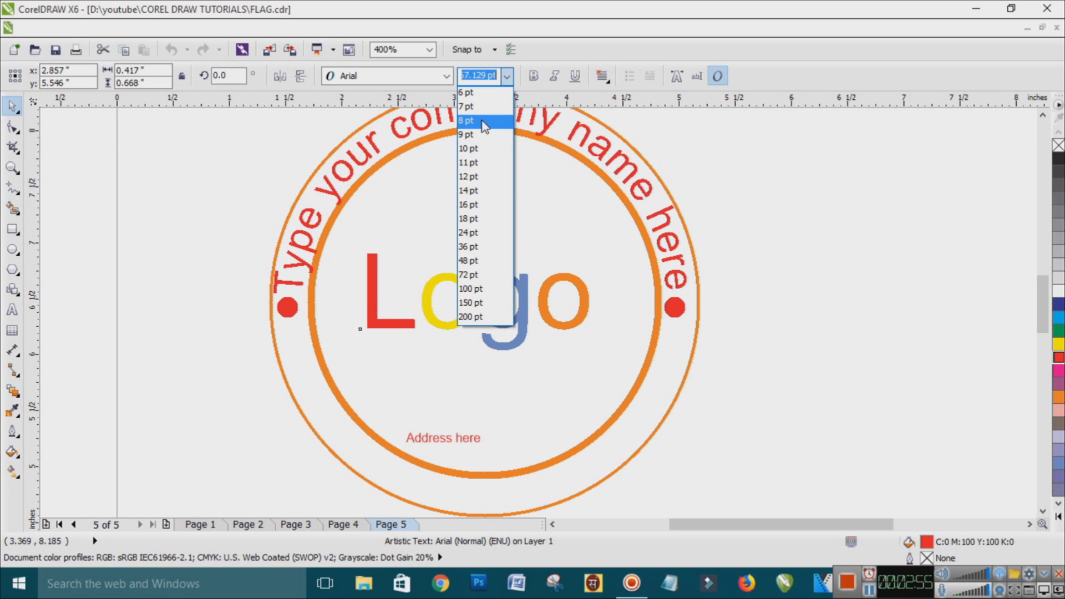
left_click(485, 162)
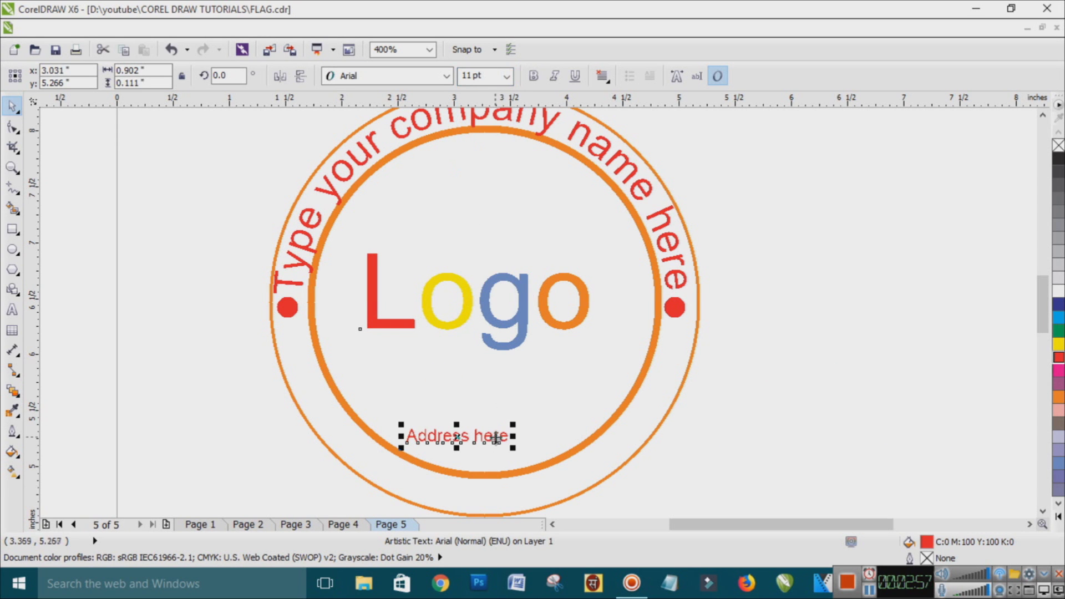
left_click(506, 76)
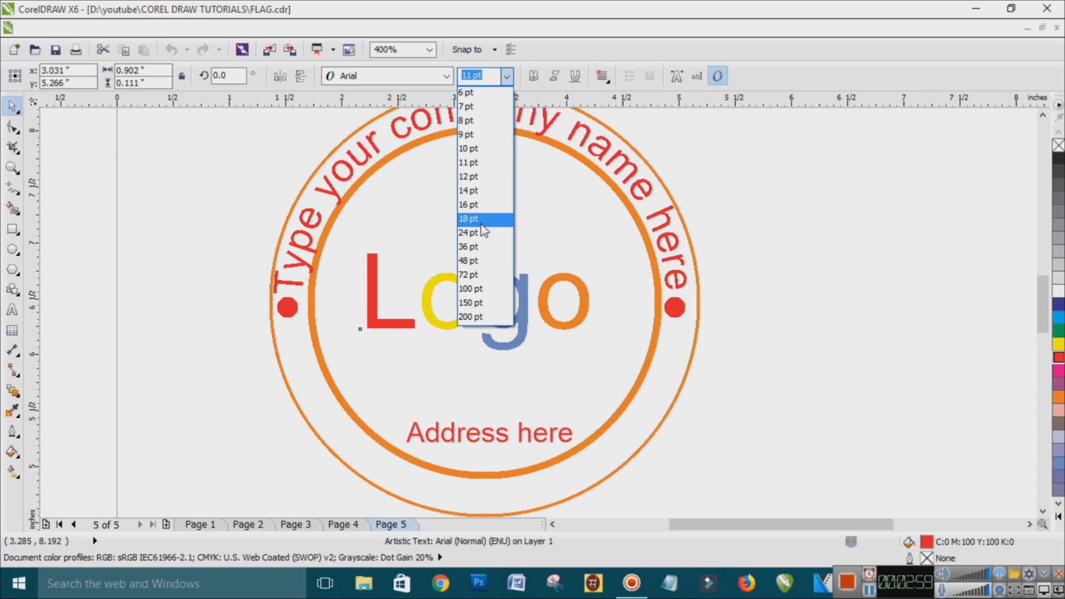
left_click(482, 230)
left_click_drag(540, 435, 531, 491)
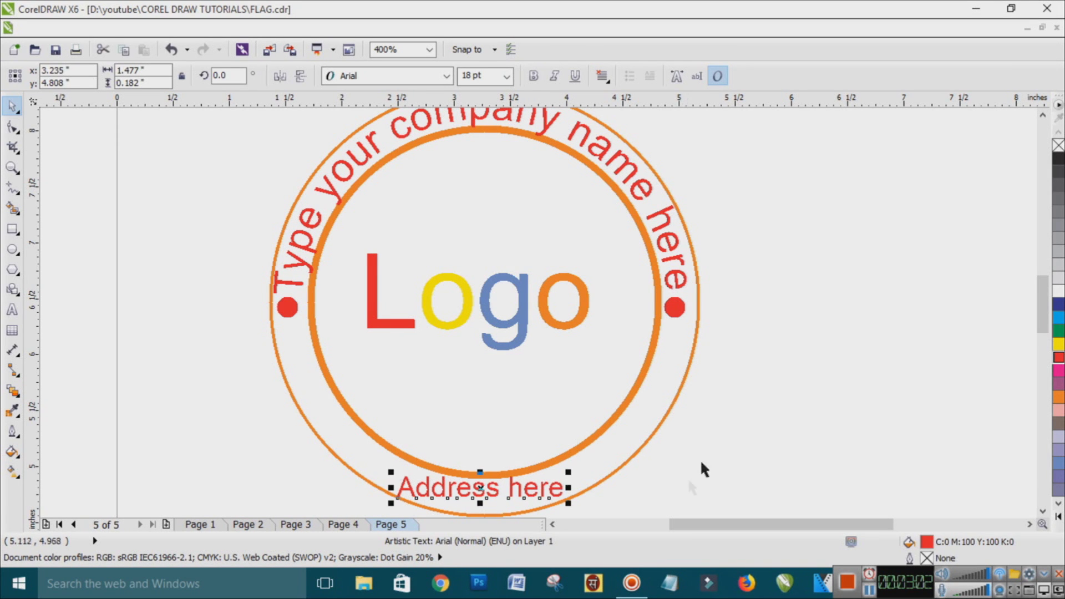
left_click(700, 459)
Step: Fit the "Address here" text to the circular path between the two orange rings, centred at the bottom of the logo
scroll(439, 450, "down", 1)
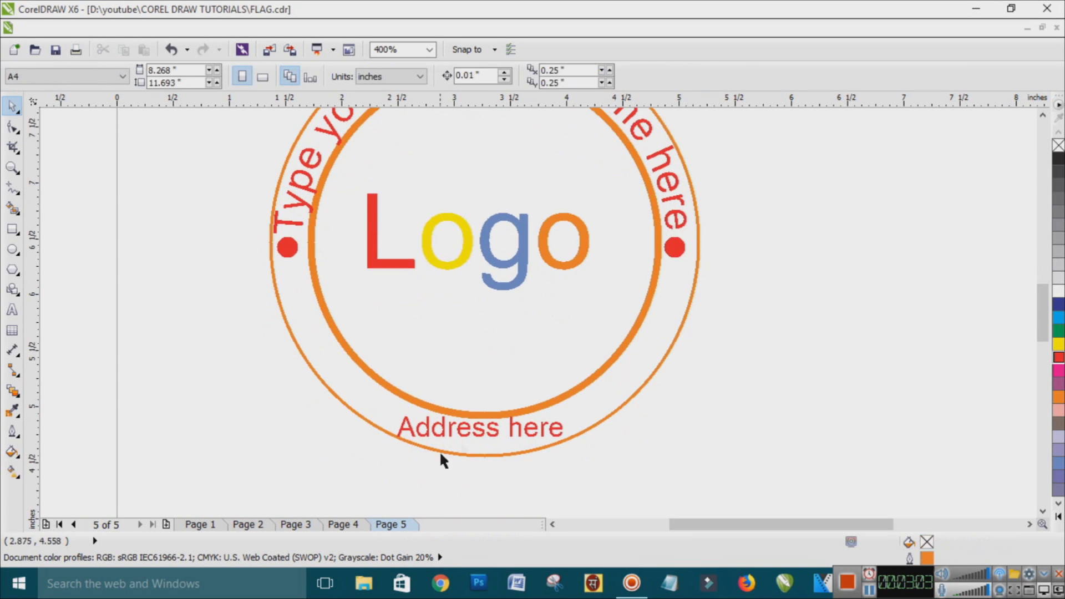
left_click(495, 425)
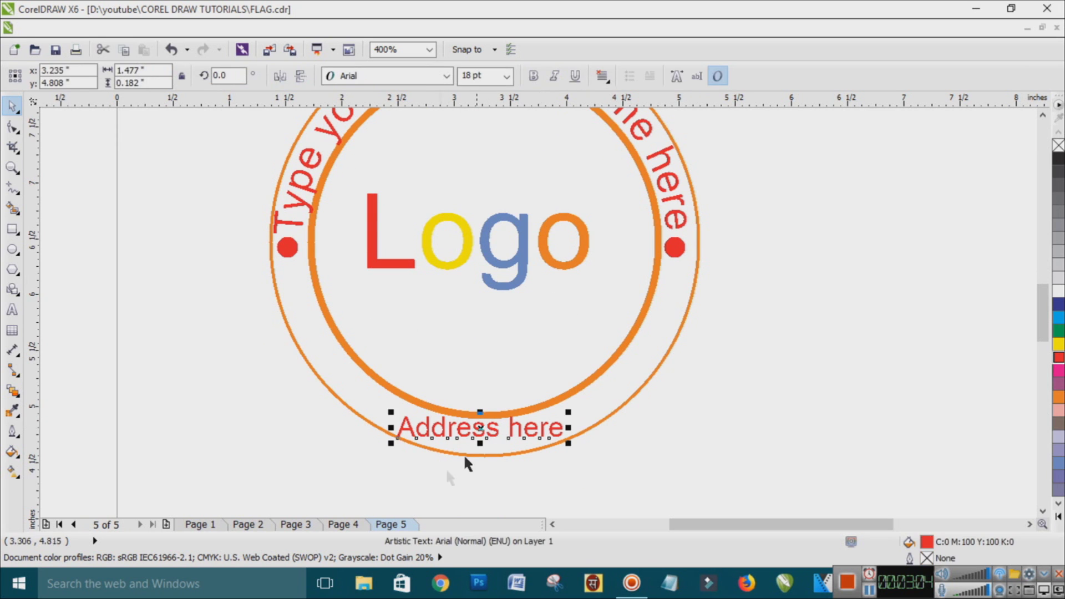
left_click(506, 81)
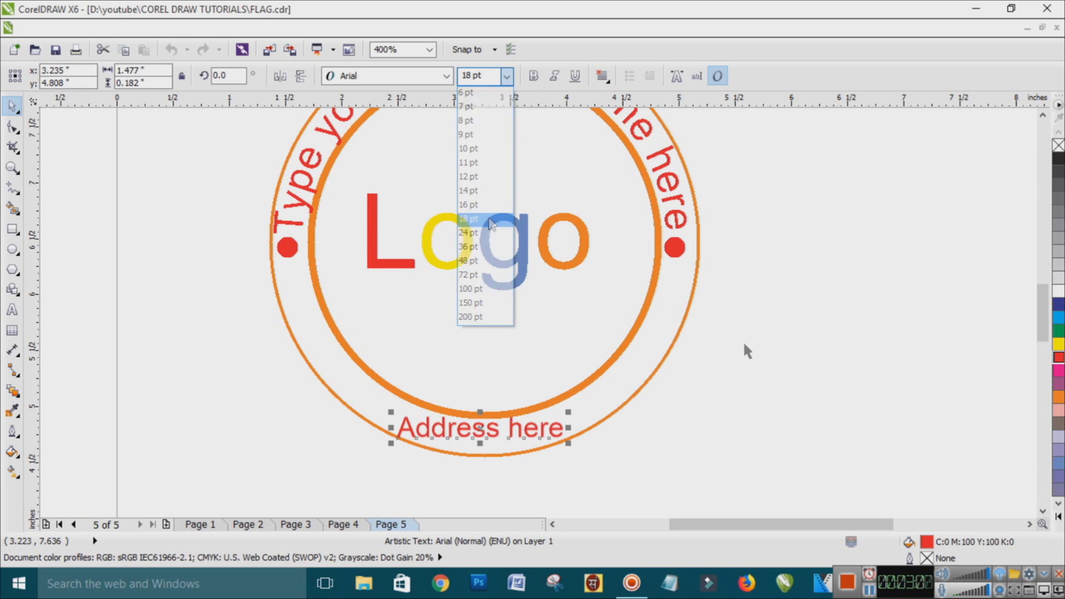
left_click(546, 443)
left_click(551, 430)
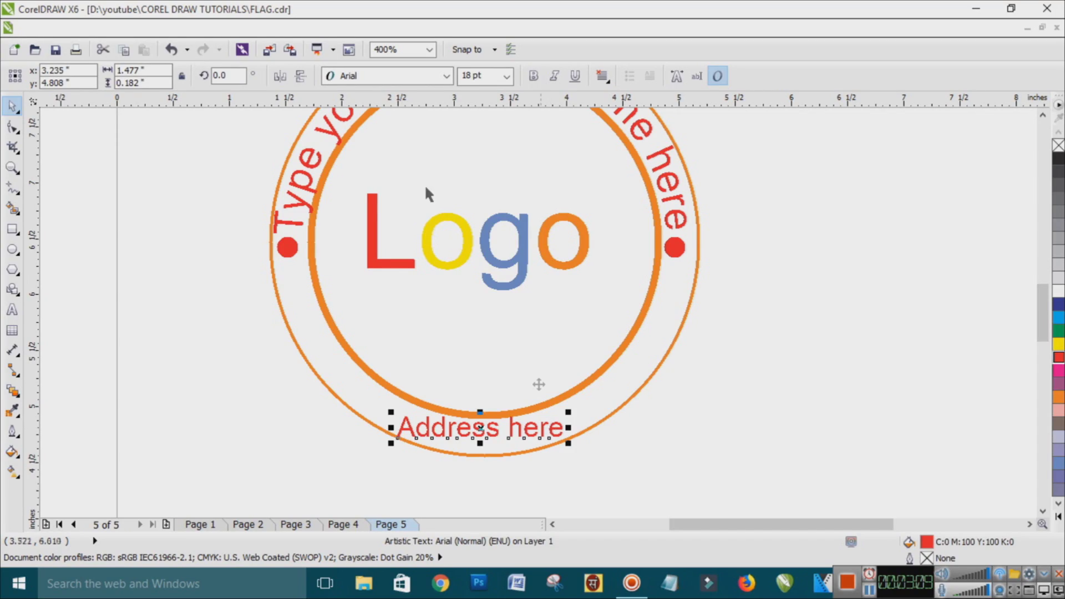
left_click(315, 28)
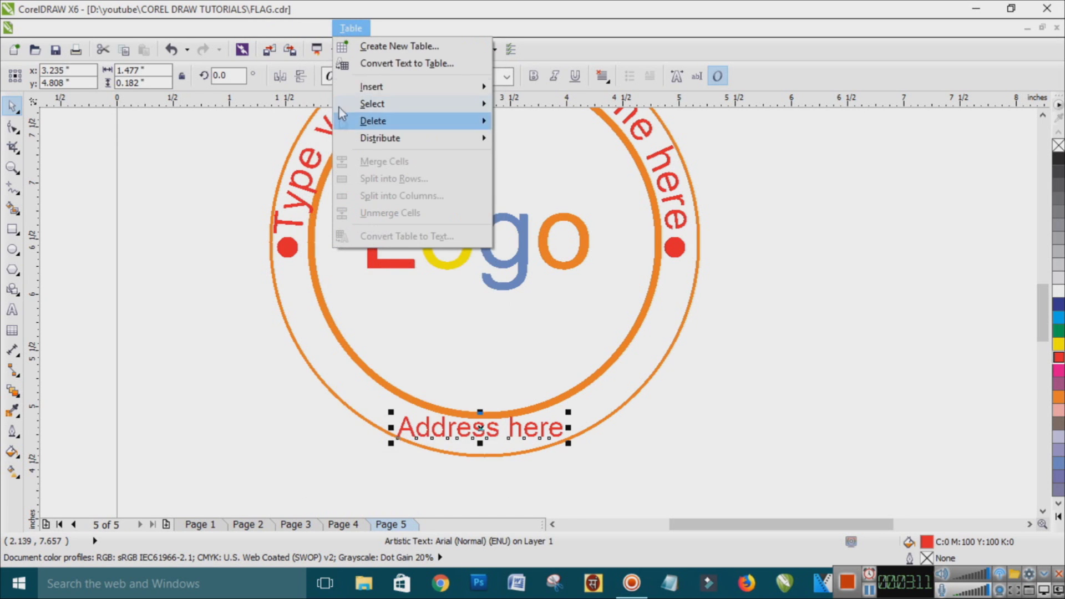
left_click(368, 196)
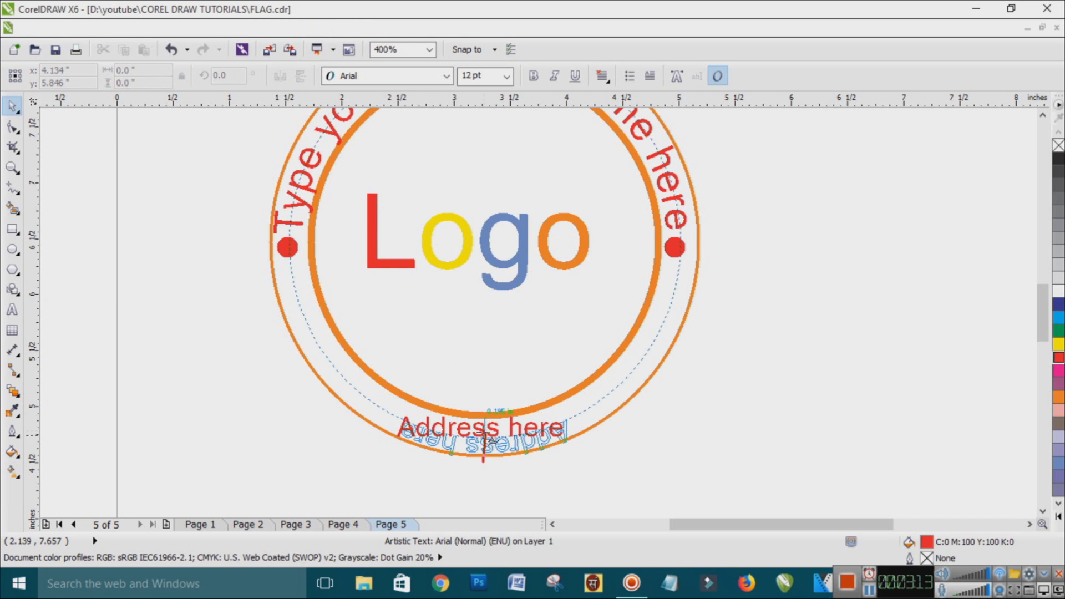
left_click(492, 438)
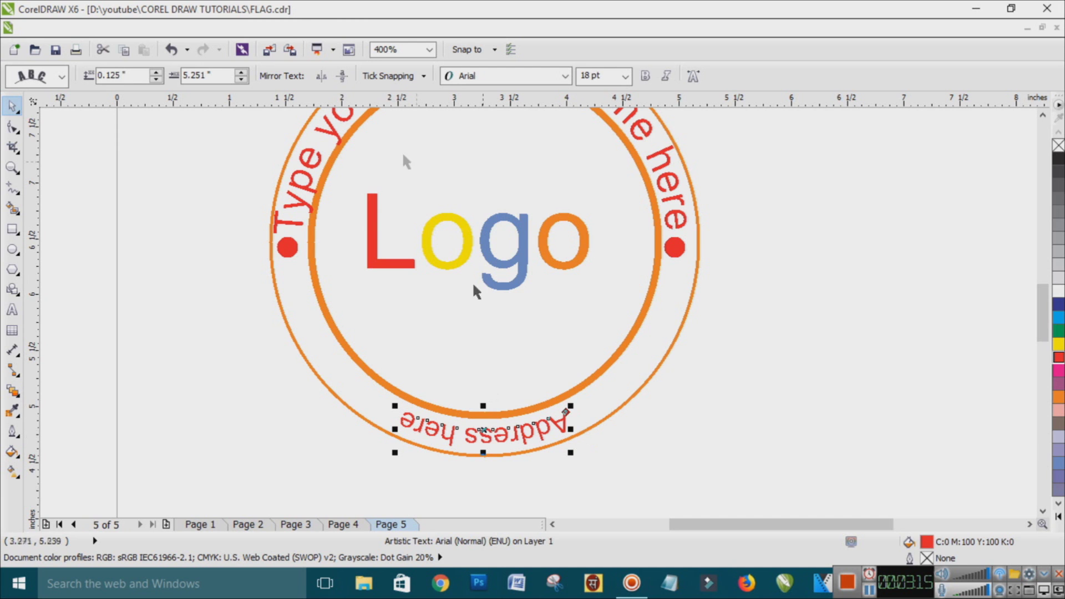
Step: Mirror the curved "Address here" text horizontally and vertically on its path so it reads upright
left_click(327, 77)
left_click(327, 77)
left_click(692, 393)
left_click(540, 421)
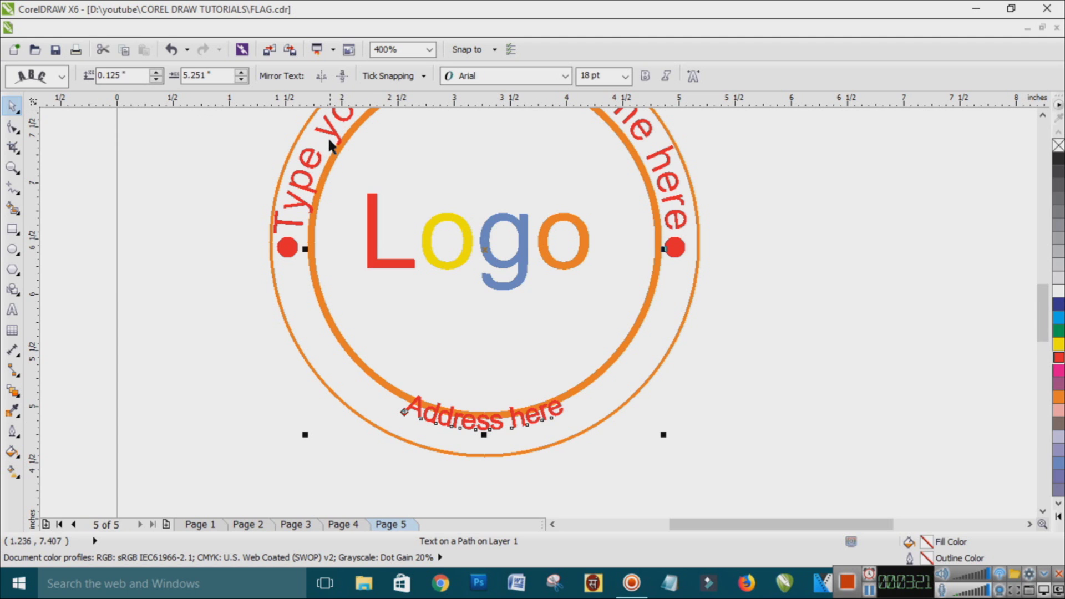
Step: Try a distance from path of 0.225 inch for the "Address here" text and undo it
left_click(157, 72)
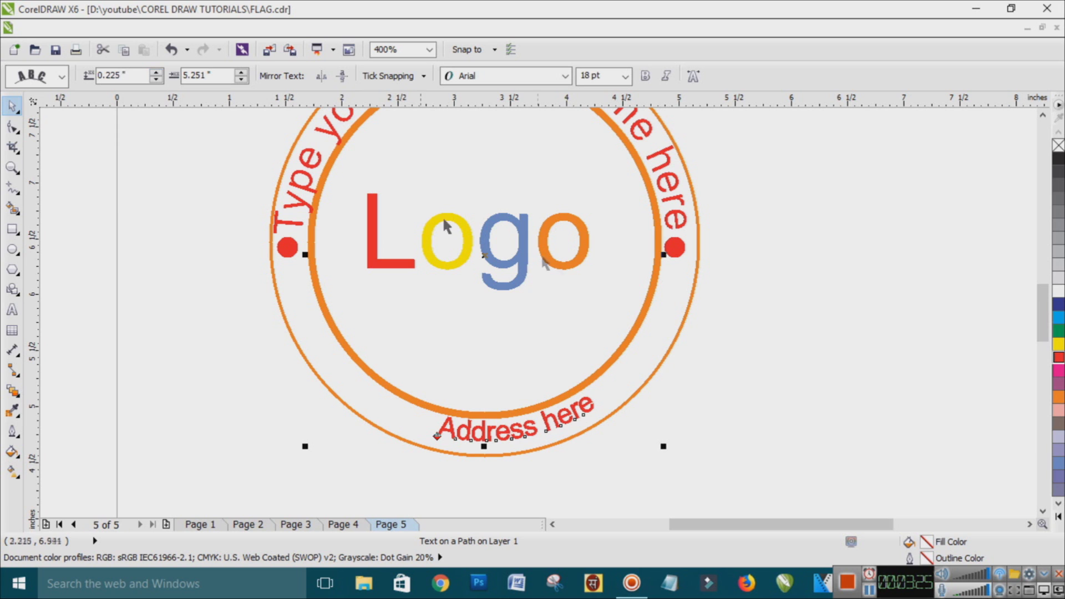
key("ctrl+z")
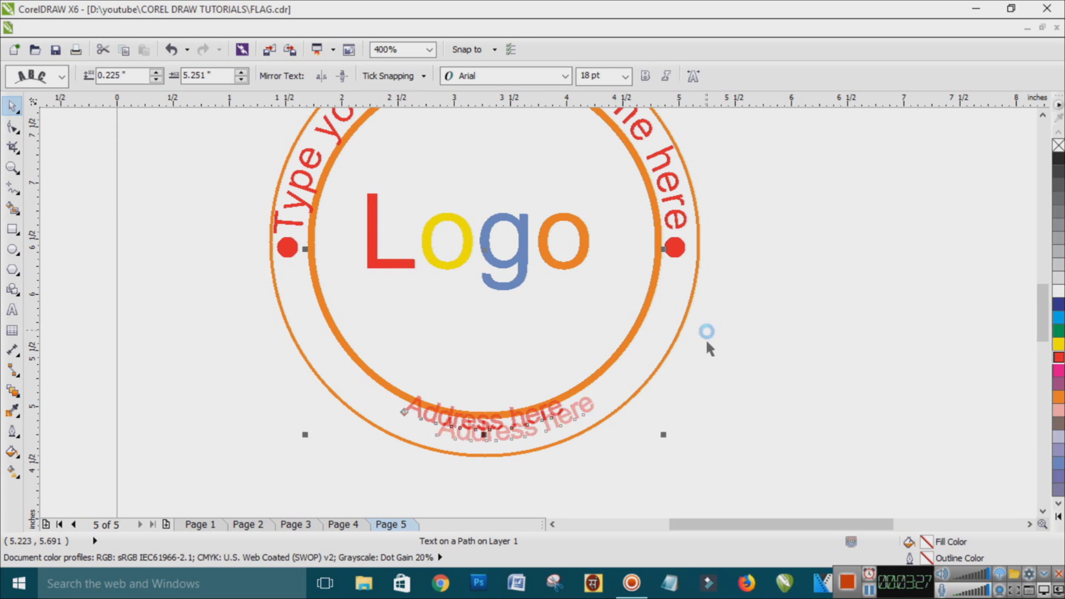
Step: Break the "Address here" text apart from its path and enlarge it, centred between the two orange rings at the logo's bottom
left_click(556, 415)
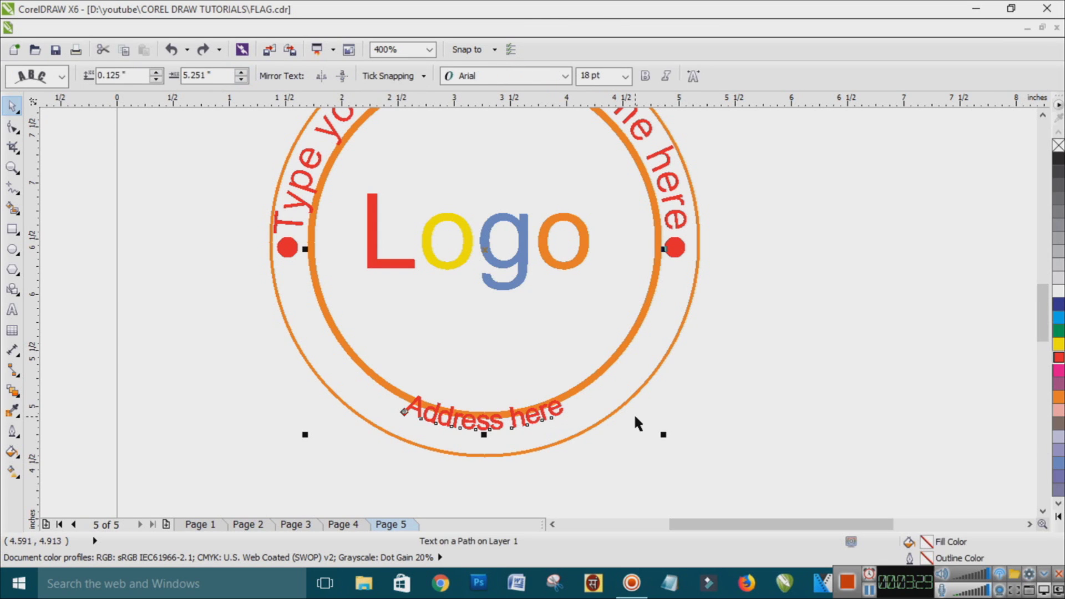
left_click_drag(557, 414, 590, 397)
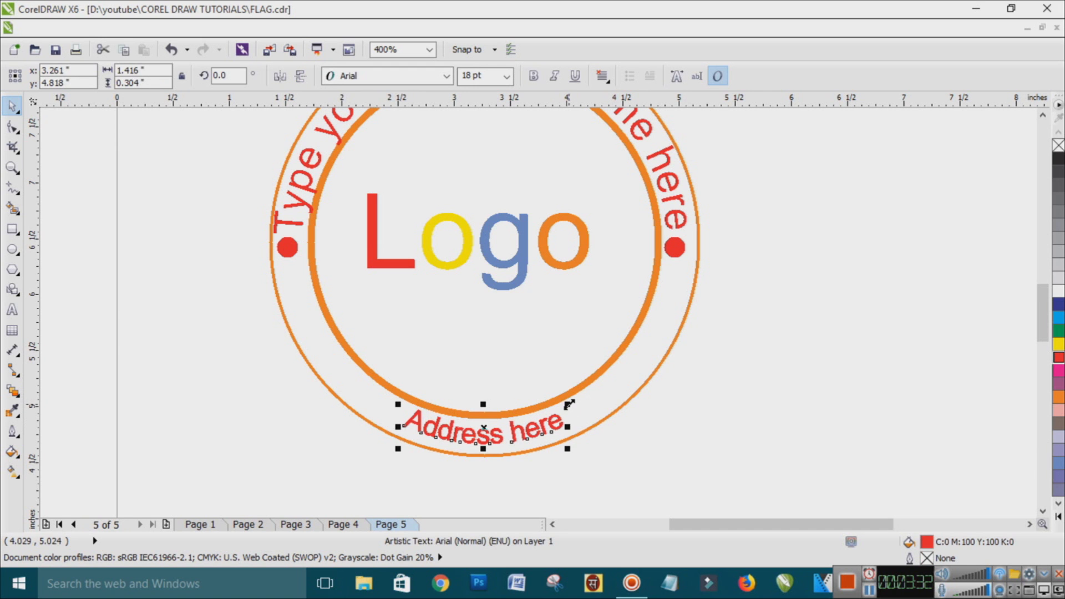
mouse_move(577, 411)
left_mouse_down()
mouse_move(590, 385)
mouse_move(590, 399)
left_mouse_up()
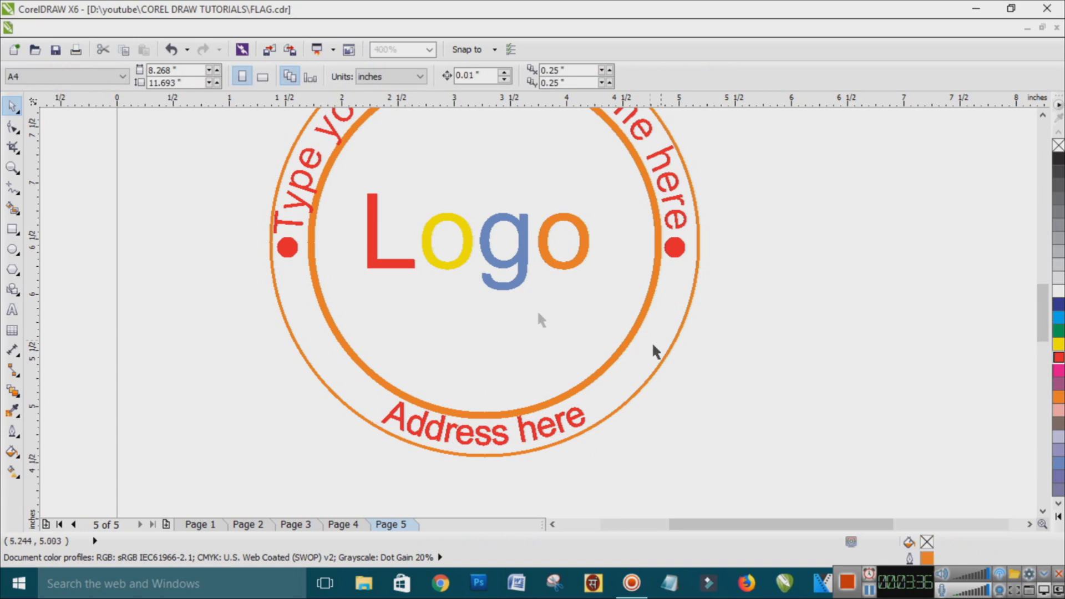
Step: Select all the logo's objects and fit them in the view to preview the complete design full screen
key("shift+F4")
left_click_drag(380, 209, 665, 435)
key("shift+F2")
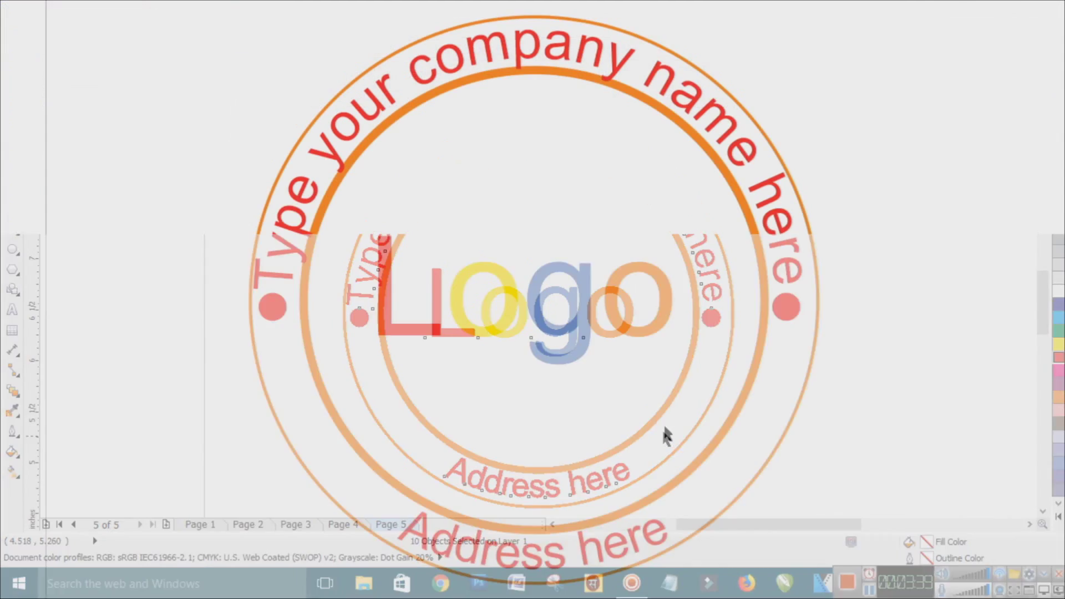